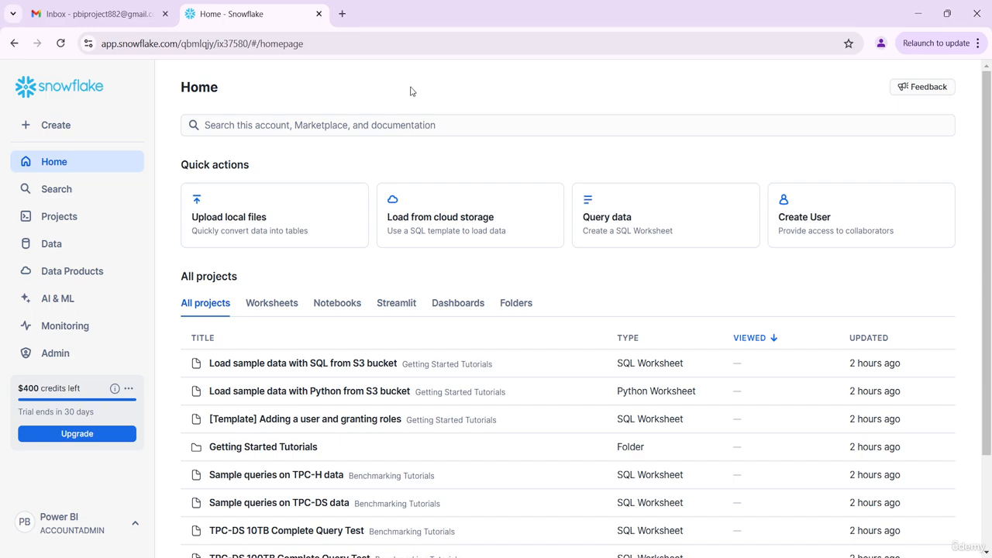
- Open a new SQL worksheet and run a statement creating the database PowerBIProject
{"action": "left_click", "coordinate": [58, 133]}
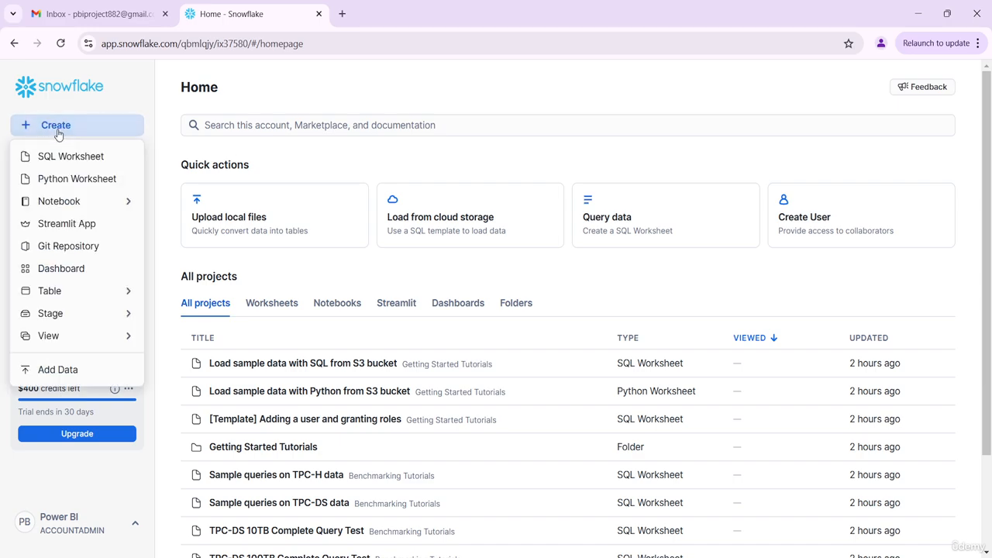
{"action": "left_click", "coordinate": [72, 159]}
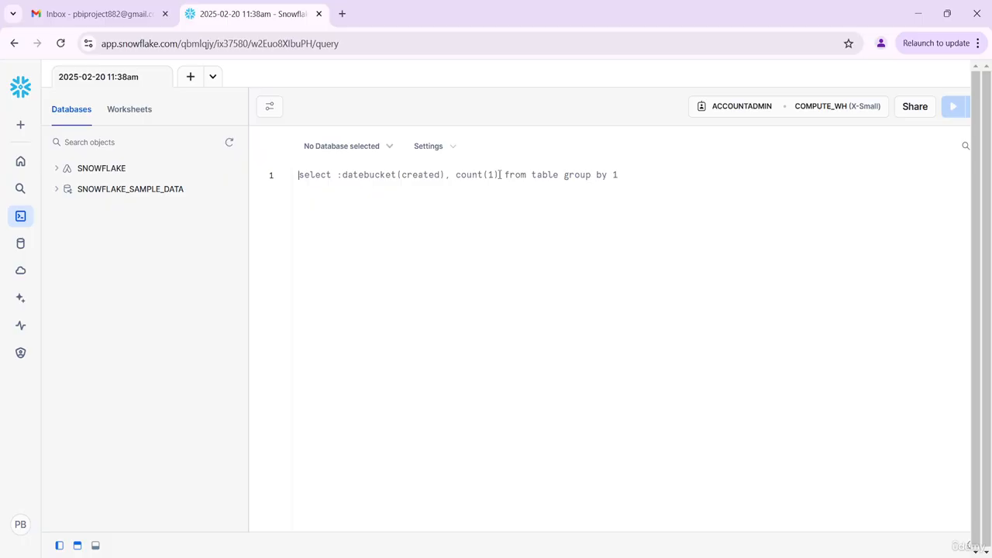
{"action": "type", "text": "Cre"}
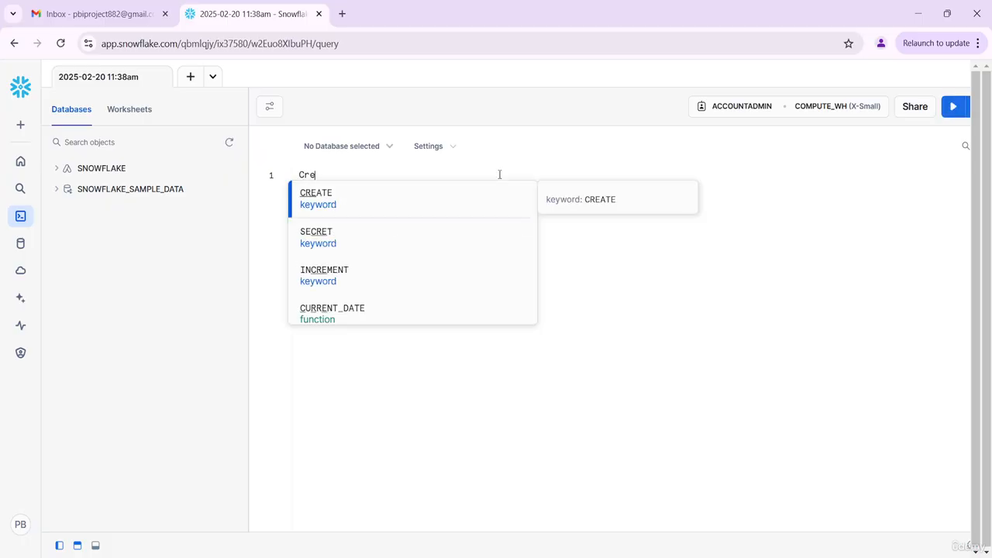
{"action": "type", "text": "ate d"}
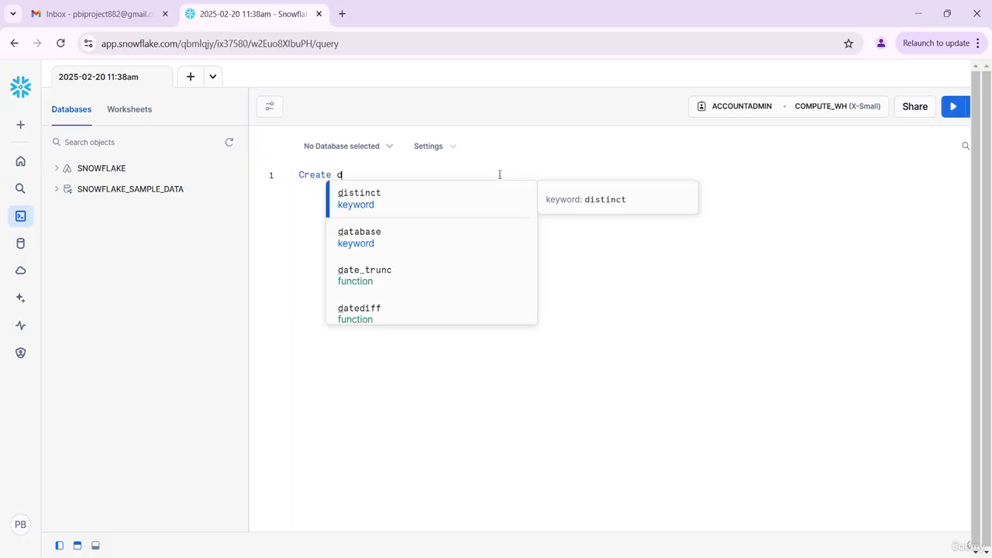
{"action": "type", "text": "atabase "}
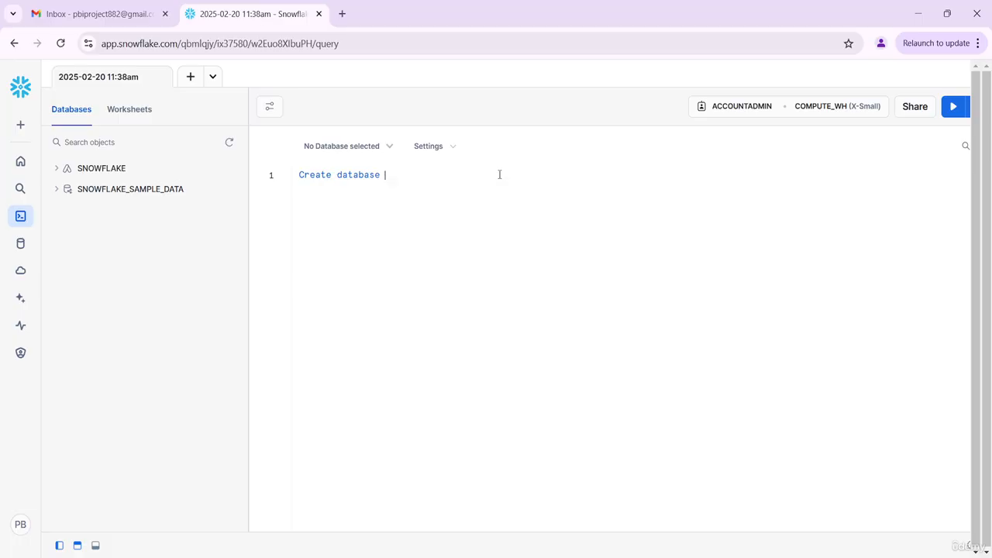
{"action": "type", "text": "PowerBIPro"}
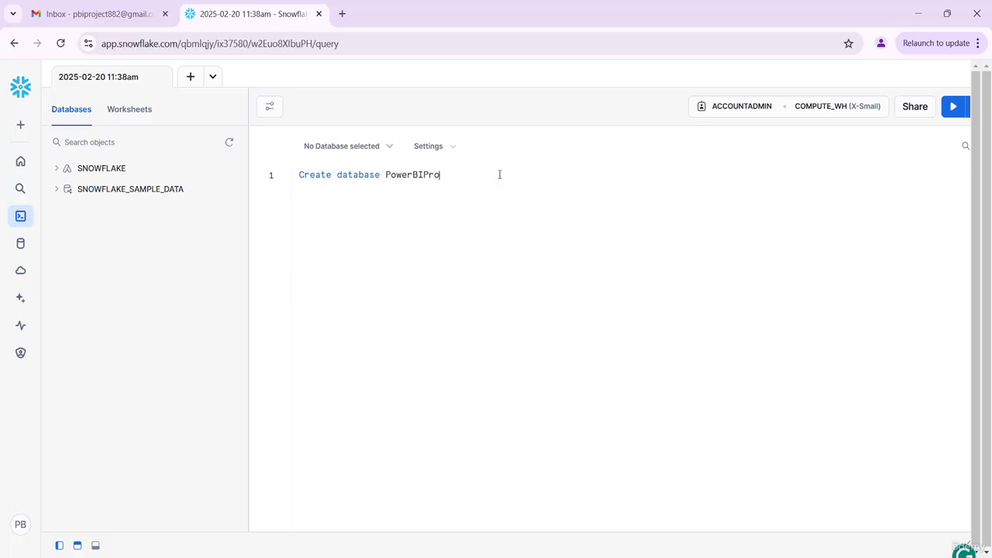
{"action": "type", "text": "ject"}
{"action": "key", "text": "ctrl+a"}
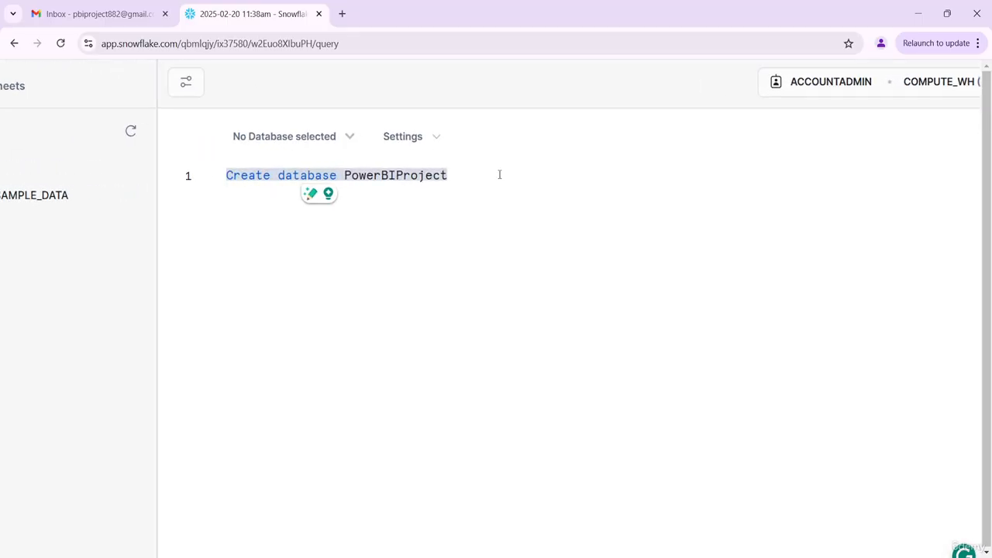
{"action": "key", "text": "ctrl+Return"}
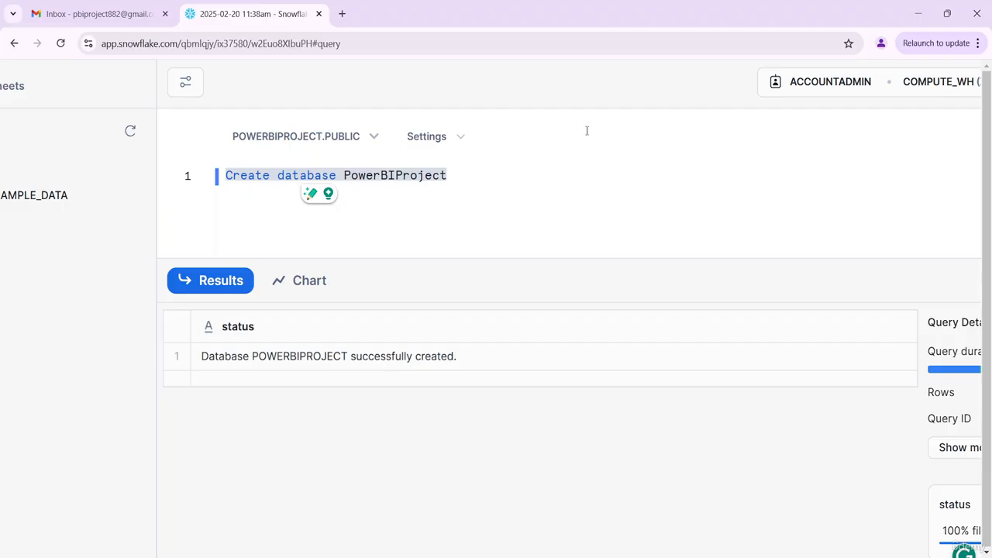
- Copy the CREATE TABLE Panic_Attack_Data script from the text editor and paste it below the database statement
{"action": "left_click", "coordinate": [571, 169]}
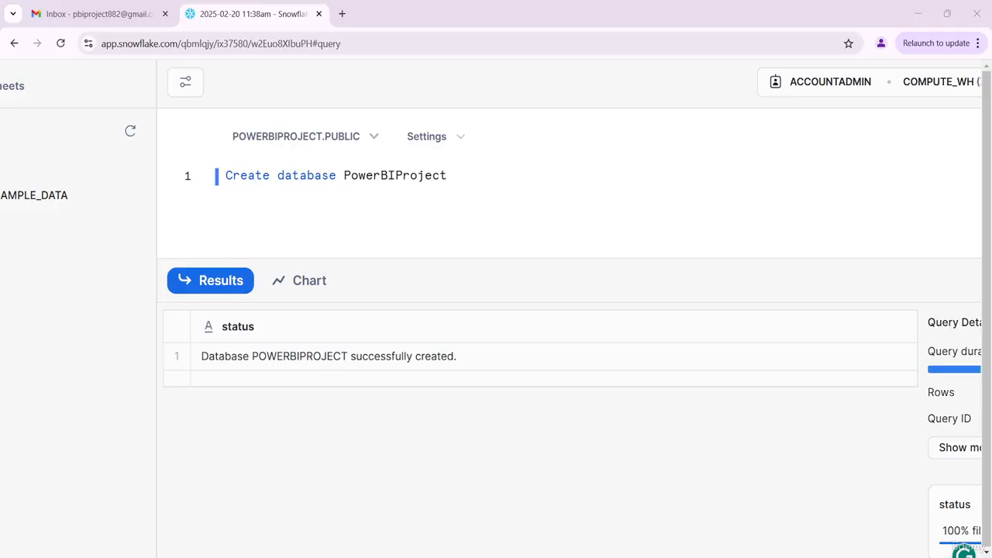
{"action": "key", "text": "alt+Tab"}
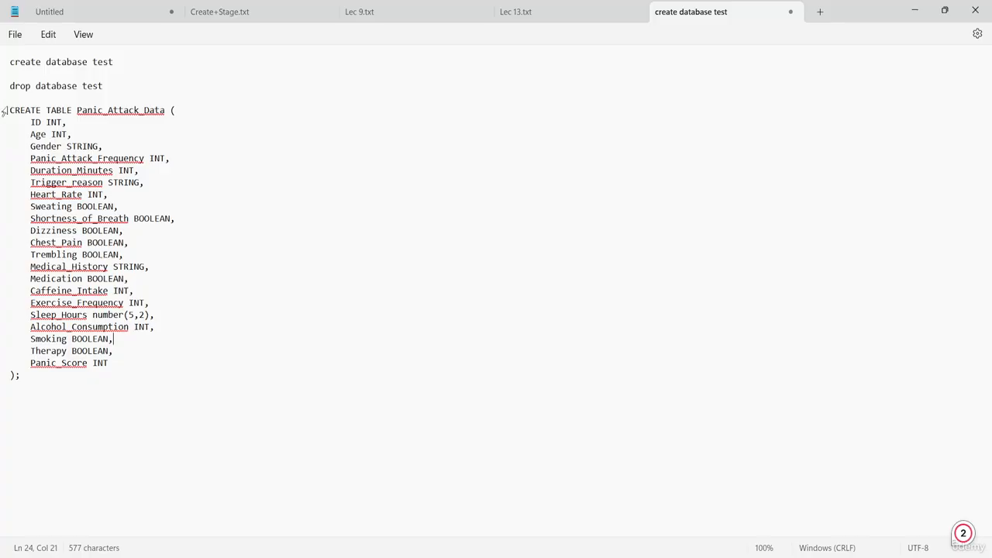
{"action": "left_click_drag", "start_coordinate": [10, 111], "coordinate": [113, 383]}
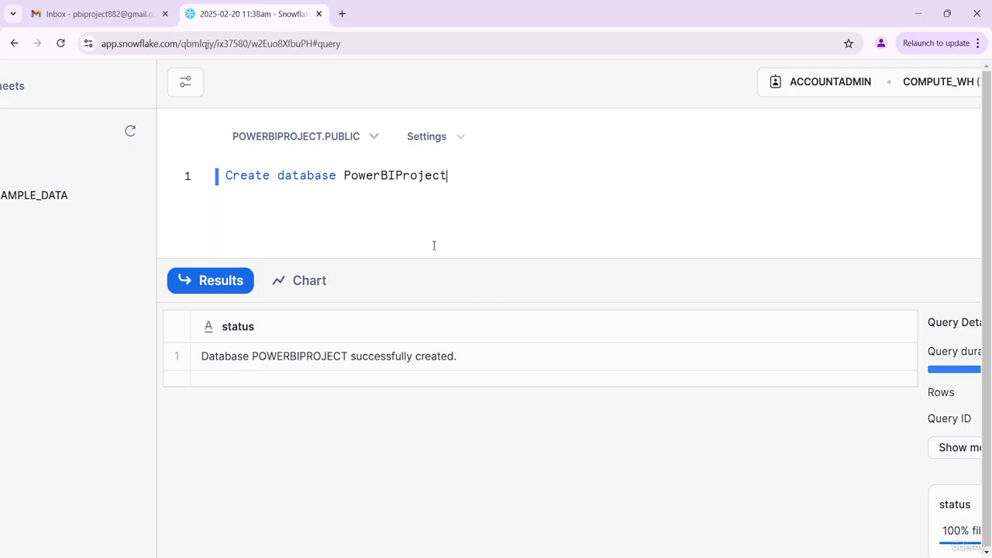
{"action": "key", "text": "Return"}
{"action": "key", "text": "Return"}
{"action": "key", "text": "ctrl+v"}
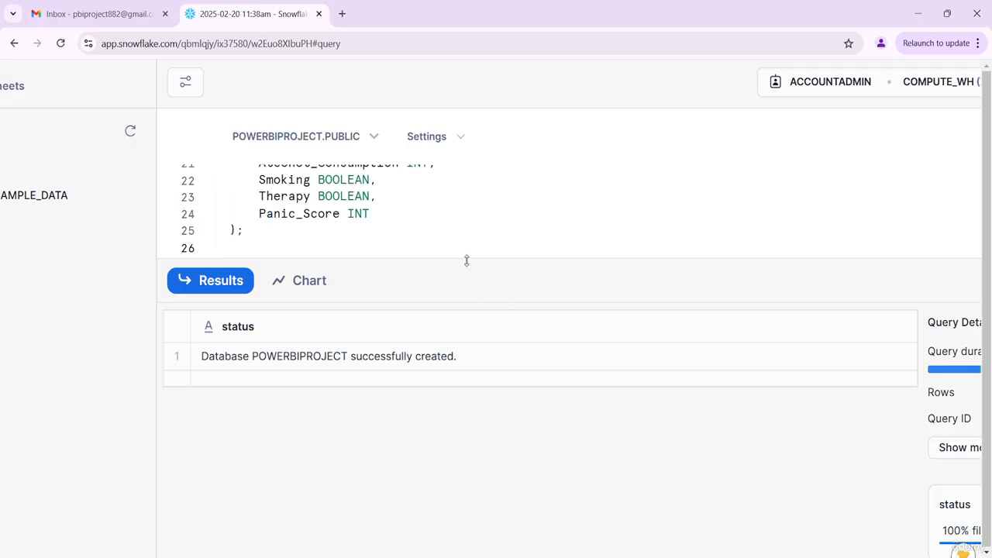
- Select the CREATE TABLE Panic_Attack_Data statement and run it to create the table
{"action": "left_click_drag", "start_coordinate": [467, 261], "coordinate": [468, 503]}
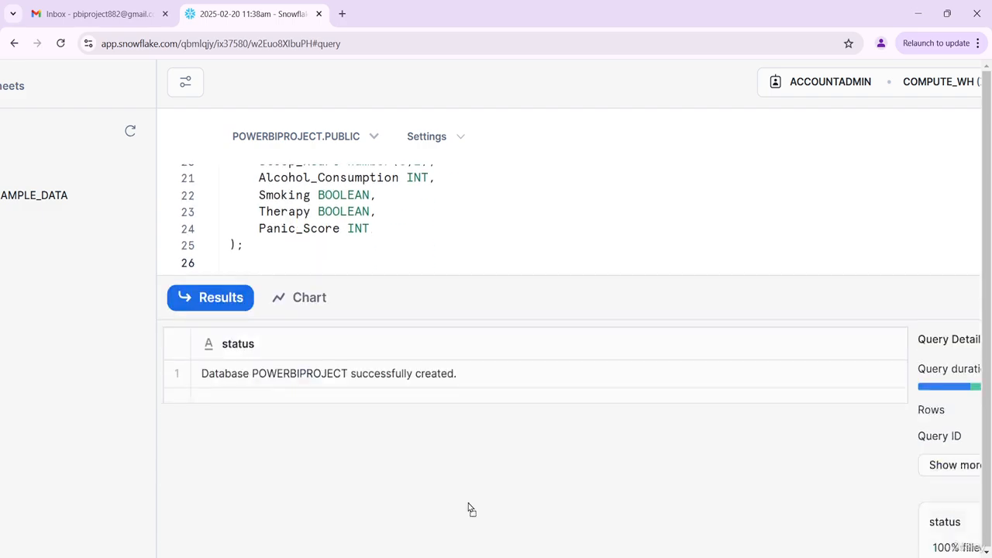
{"action": "scroll", "coordinate": [472, 388], "scroll_direction": "up", "scroll_amount": 2}
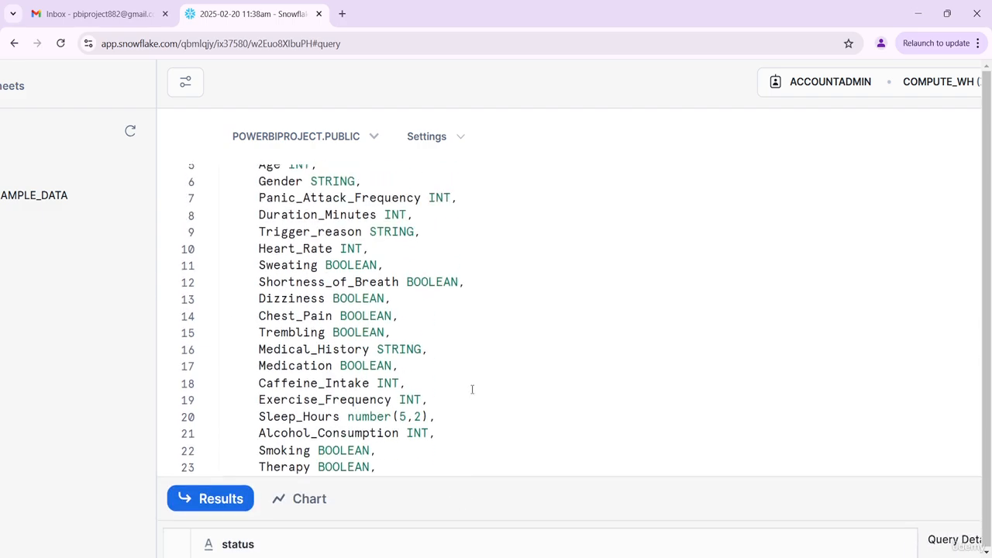
{"action": "scroll", "coordinate": [472, 389], "scroll_direction": "up", "scroll_amount": 2}
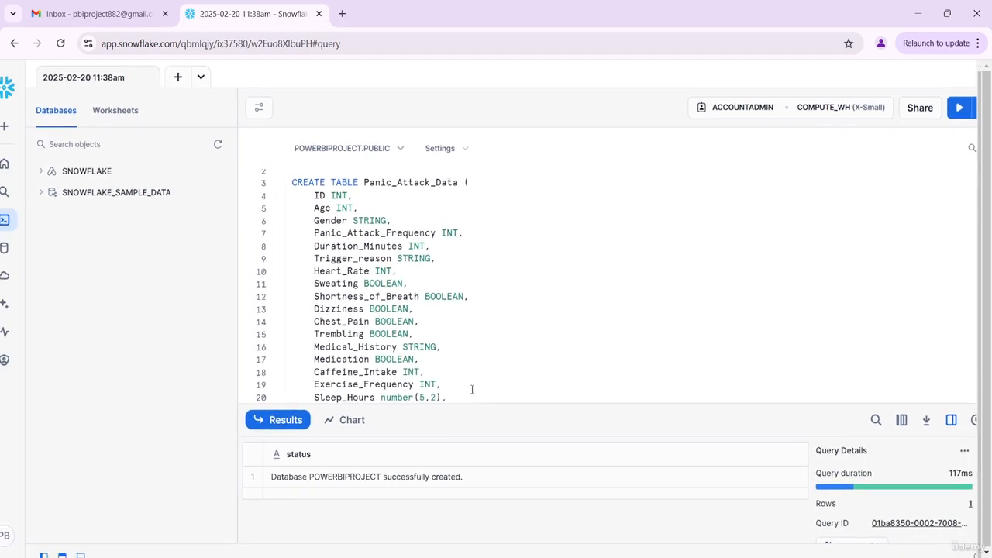
{"action": "scroll", "coordinate": [496, 348], "scroll_direction": "down", "scroll_amount": 2}
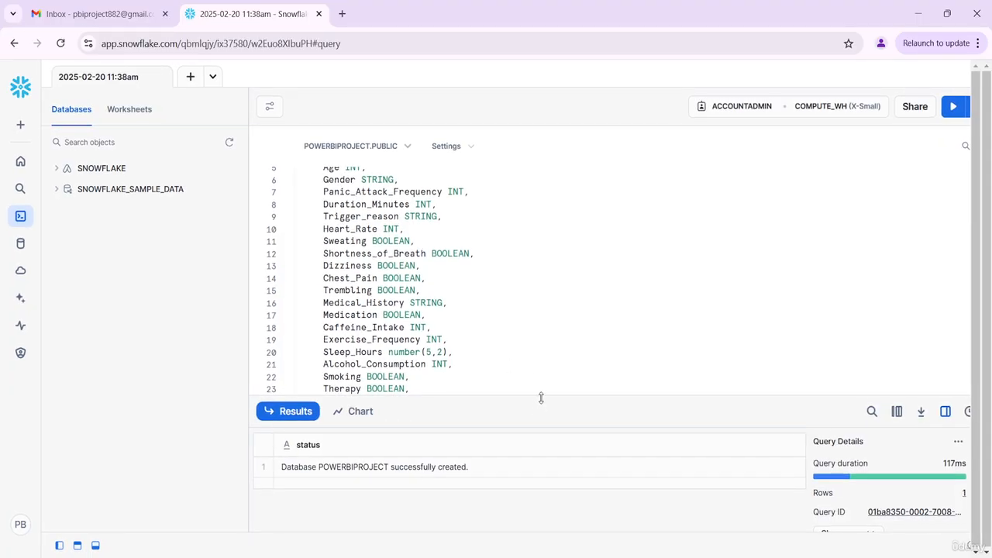
{"action": "left_click_drag", "start_coordinate": [541, 397], "coordinate": [540, 512]}
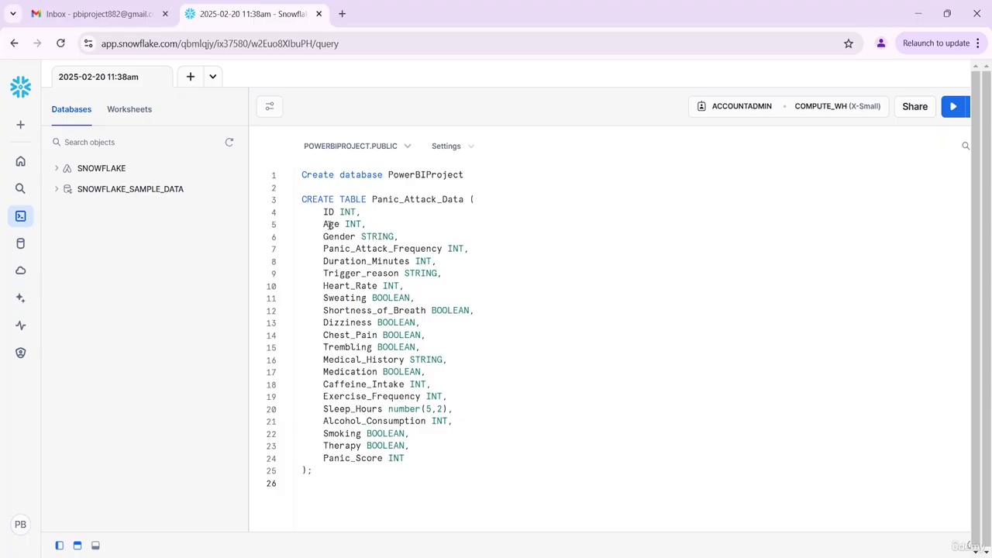
{"action": "left_click_drag", "start_coordinate": [302, 199], "coordinate": [381, 480]}
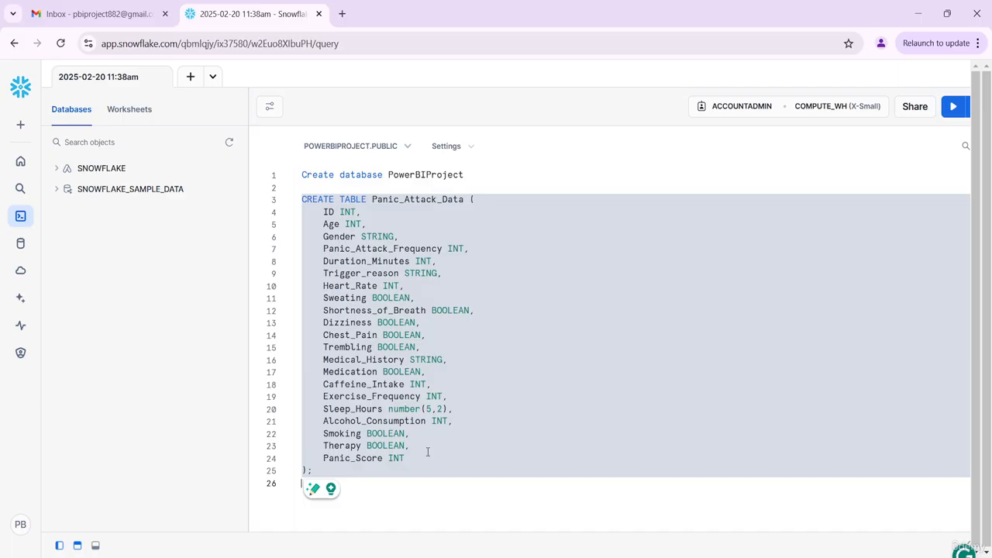
{"action": "scroll", "coordinate": [427, 452], "scroll_direction": "up", "scroll_amount": 2}
{"action": "left_click", "coordinate": [459, 450]}
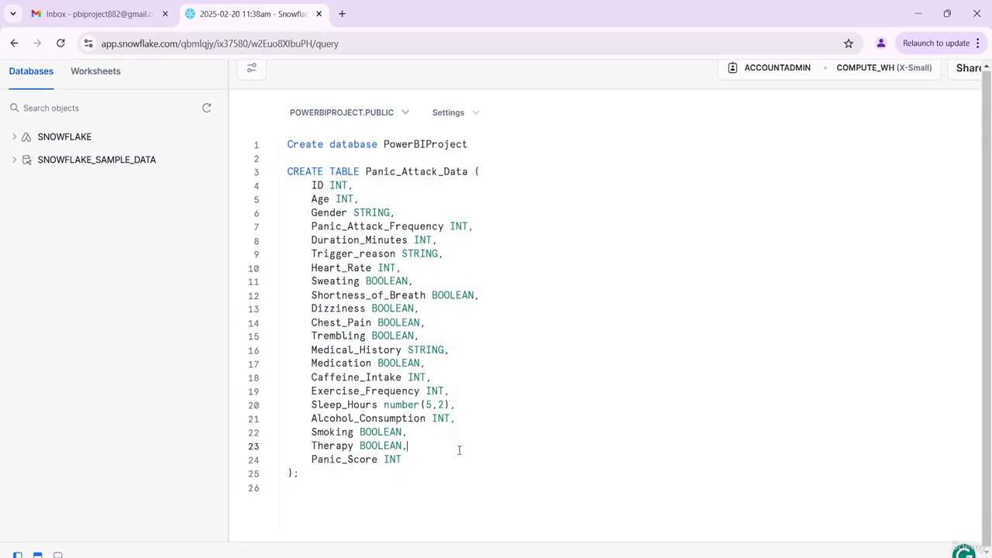
{"action": "left_click_drag", "start_coordinate": [285, 173], "coordinate": [402, 485]}
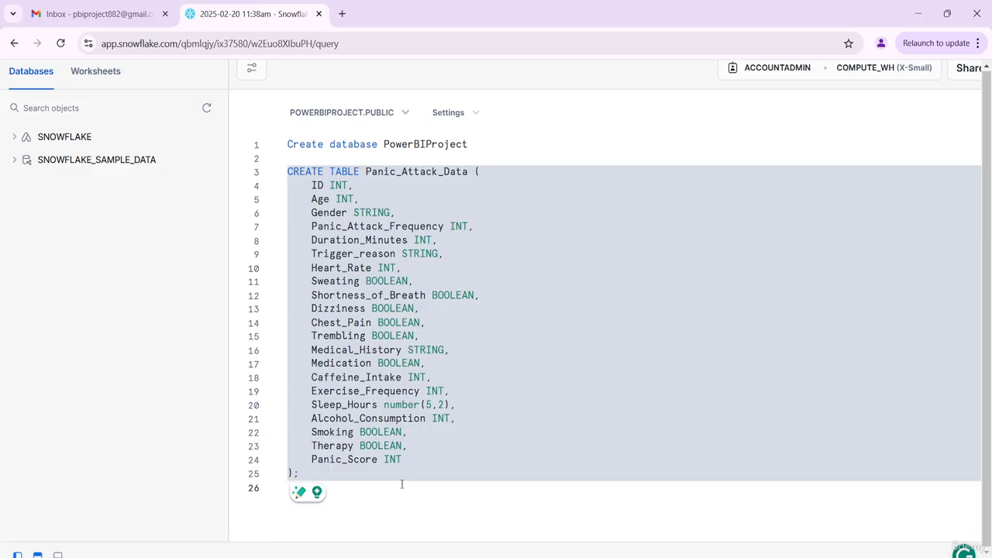
{"action": "key", "text": "ctrl+Return"}
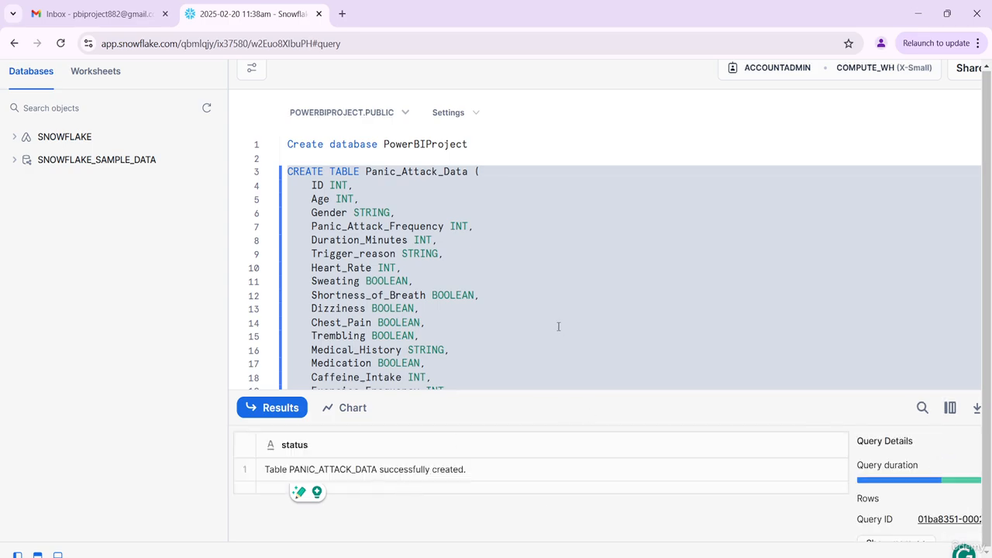
- Copy the table name and run a new query select * from Panic_Attack_Data below the table script
{"action": "left_click", "coordinate": [470, 174]}
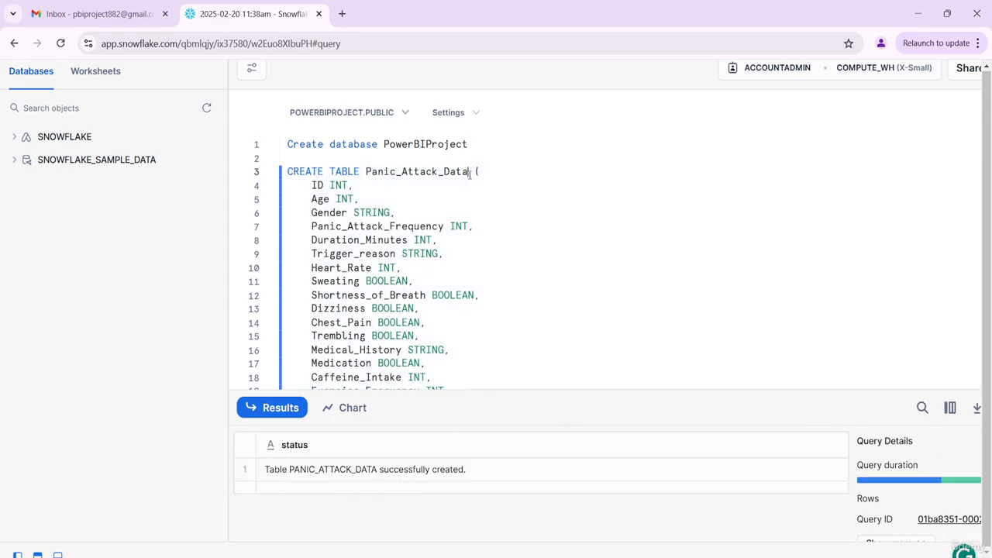
{"action": "left_click_drag", "start_coordinate": [470, 174], "coordinate": [367, 174]}
{"action": "key", "text": "ctrl+c"}
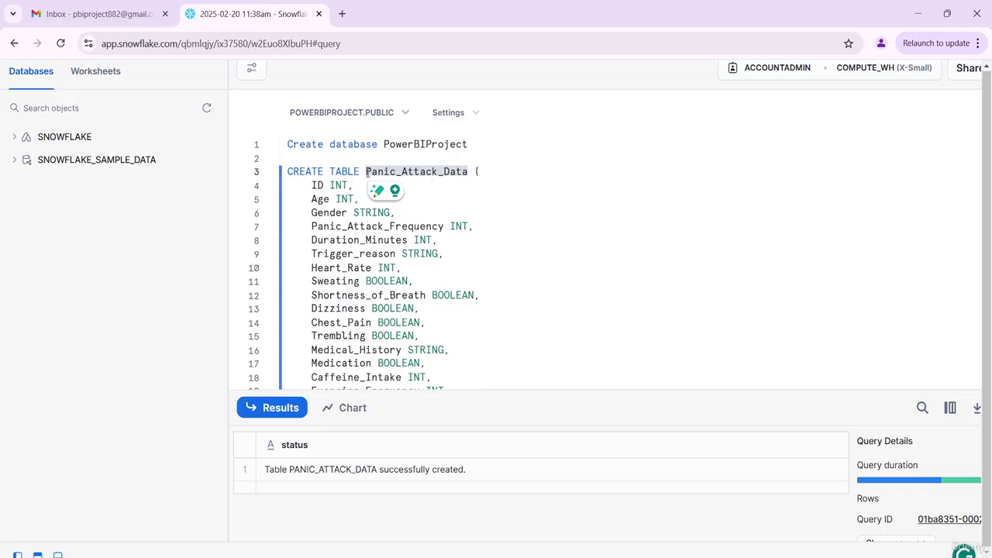
{"action": "left_click", "coordinate": [556, 217]}
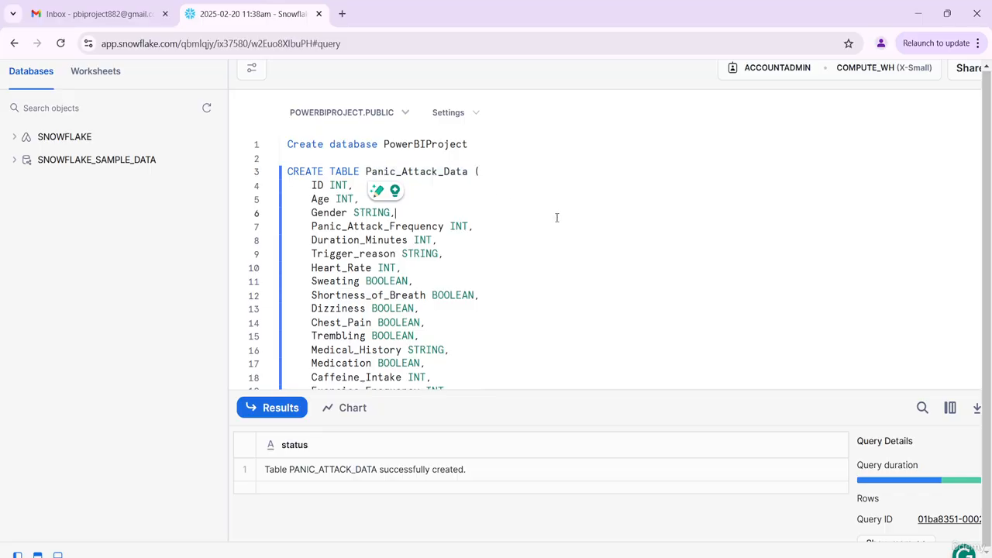
{"action": "scroll", "coordinate": [556, 217], "scroll_direction": "down", "scroll_amount": 3}
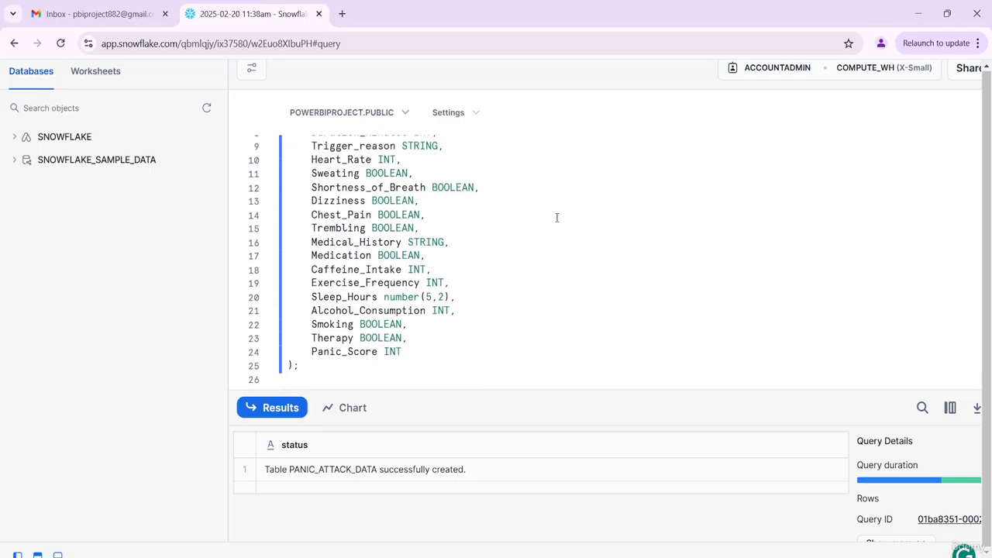
{"action": "left_click", "coordinate": [466, 374]}
{"action": "key", "text": "Return"}
{"action": "key", "text": "Return"}
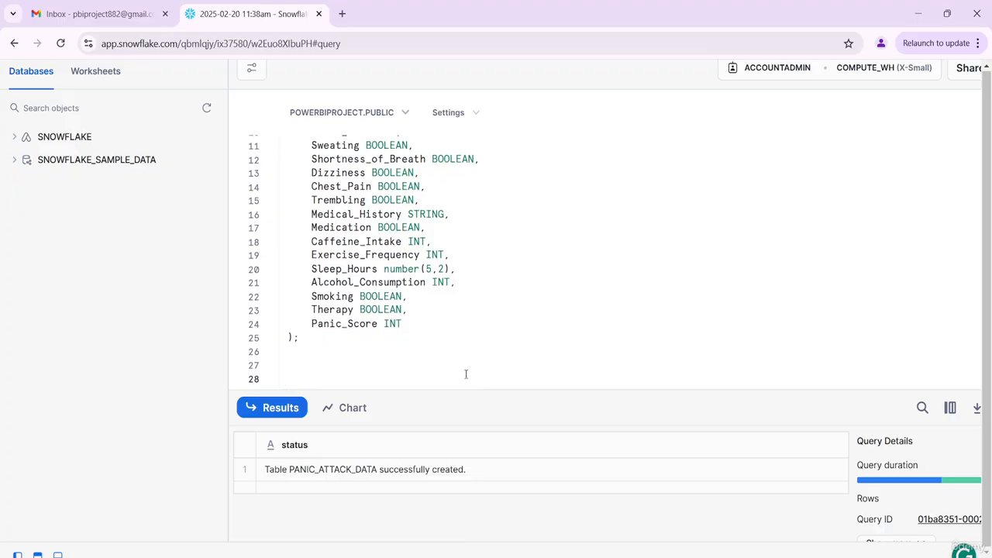
{"action": "left_click", "coordinate": [352, 365]}
{"action": "type", "text": "select * "}
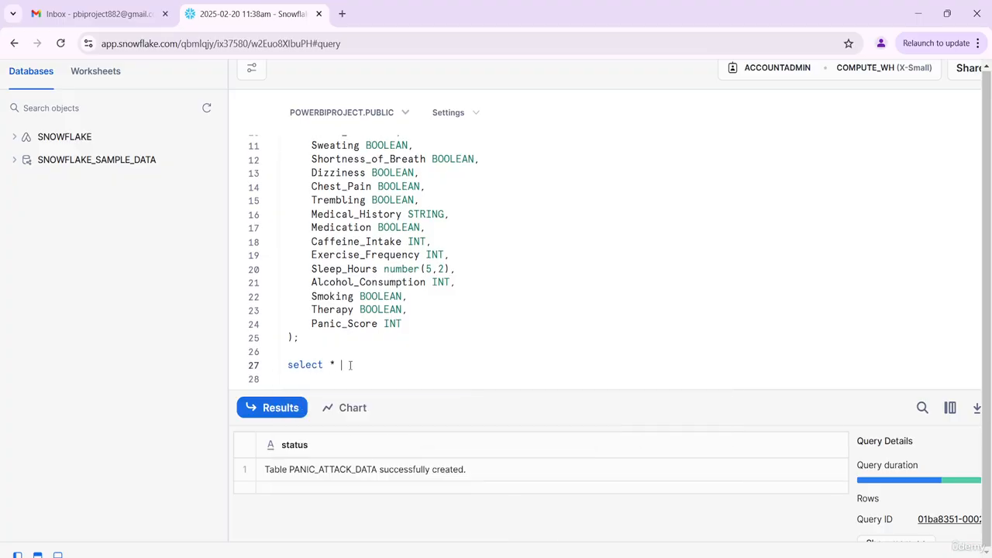
{"action": "type", "text": "from"}
{"action": "key", "text": "ctrl+v"}
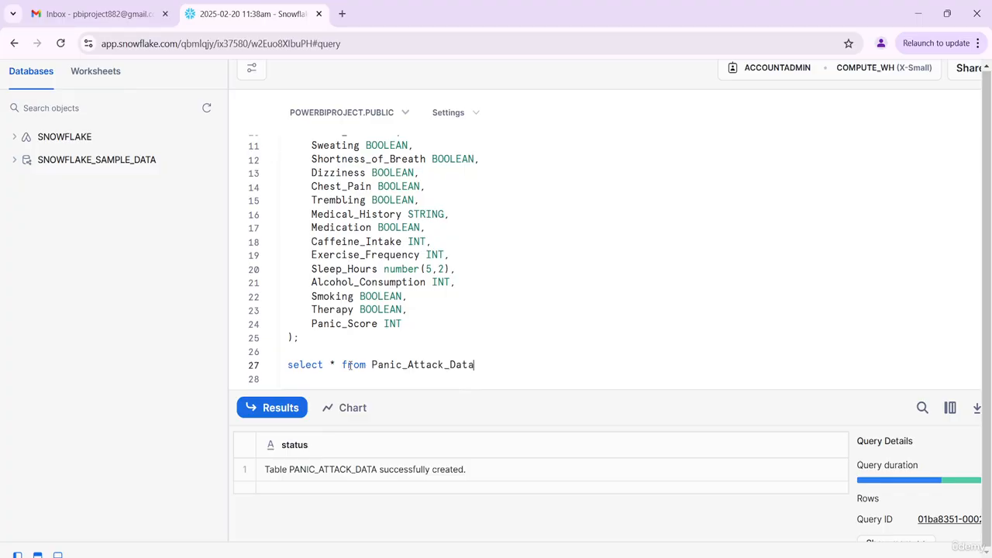
{"action": "key", "text": "shift+Home"}
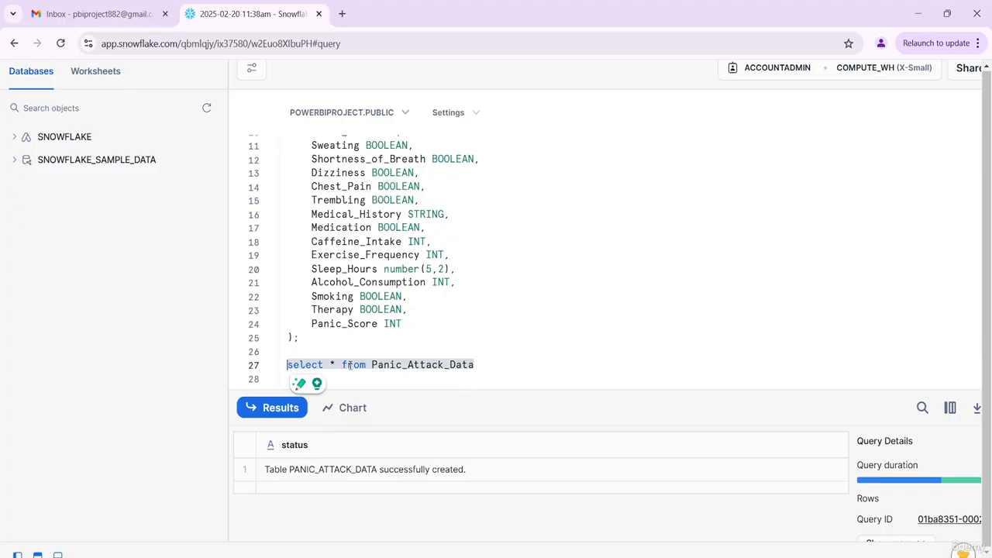
{"action": "key", "text": "ctrl+Return"}
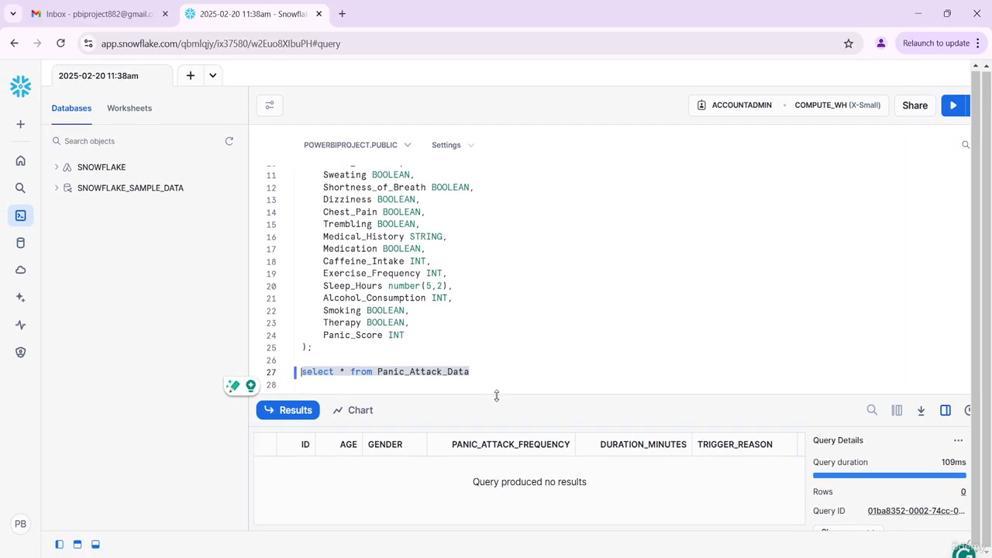
- Enlarge the results pane and scroll across the query result's column headers
{"action": "left_click_drag", "start_coordinate": [497, 396], "coordinate": [496, 268]}
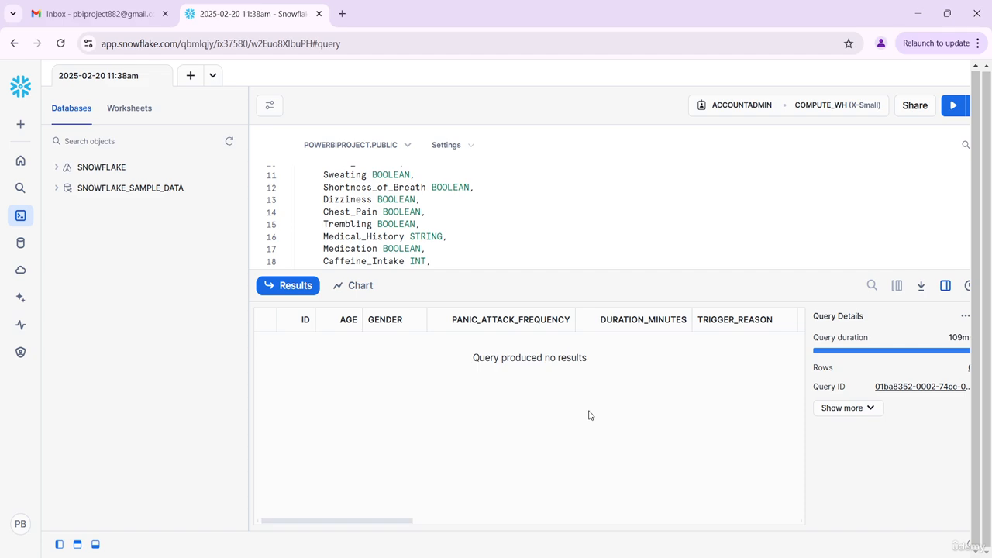
{"action": "scroll", "coordinate": [589, 415], "scroll_direction": "right", "scroll_amount": 6}
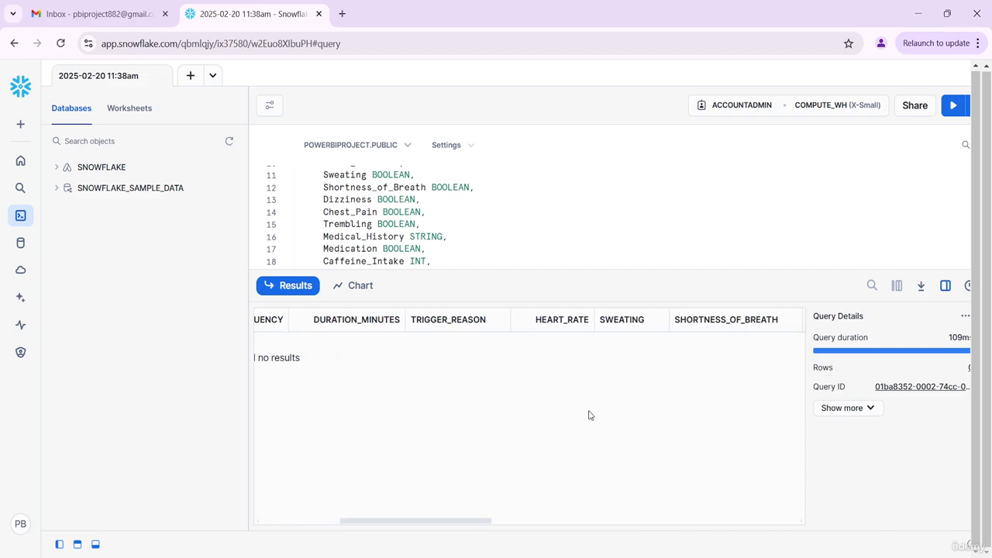
{"action": "scroll", "coordinate": [589, 416], "scroll_direction": "right", "scroll_amount": 5}
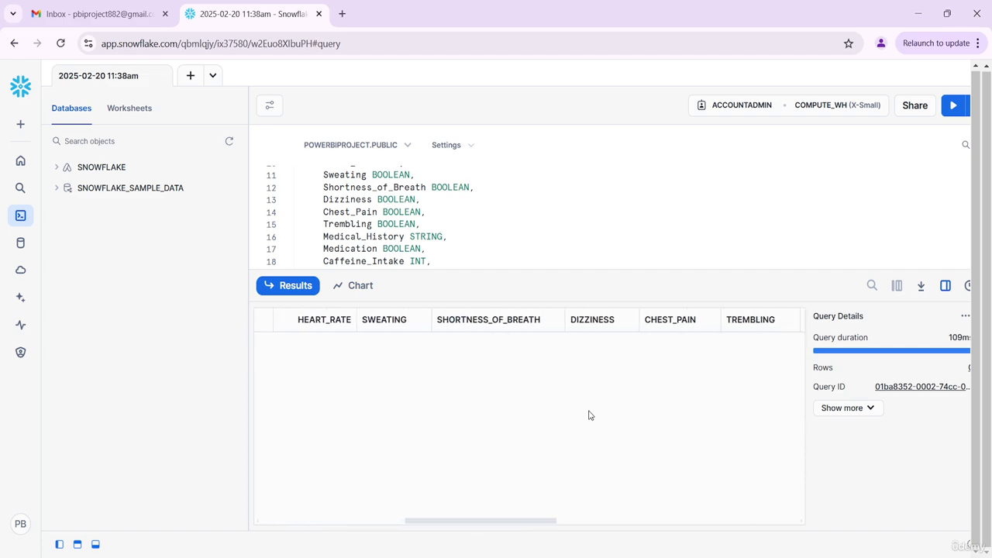
{"action": "scroll", "coordinate": [589, 416], "scroll_direction": "right", "scroll_amount": 8}
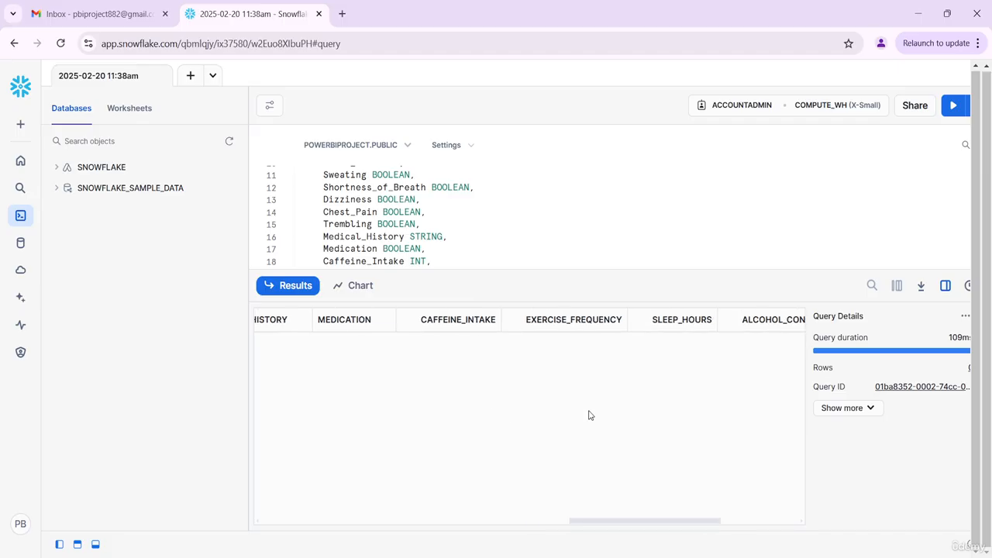
{"action": "scroll", "coordinate": [589, 415], "scroll_direction": "right", "scroll_amount": 6}
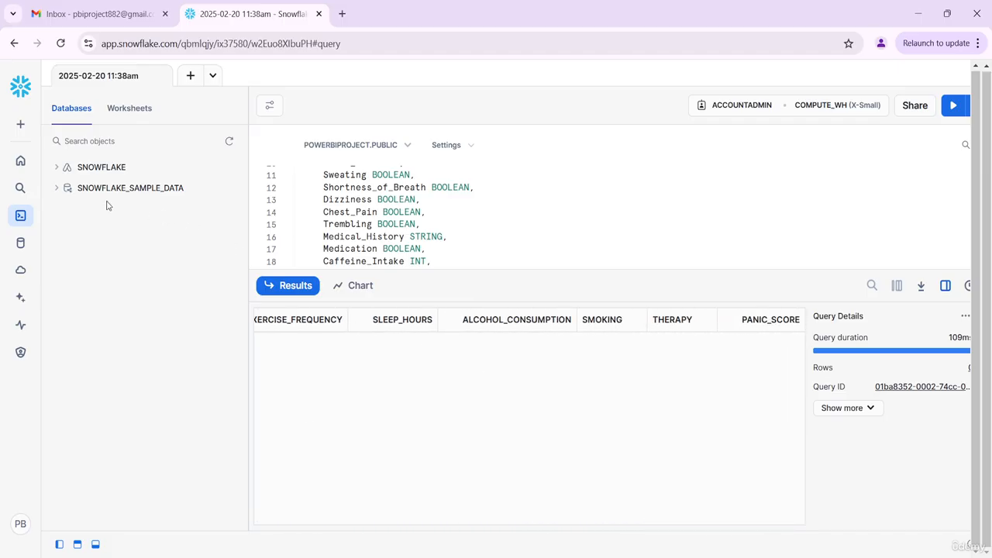
- Return home and start the local file upload, choosing panic_attack_dataset.csv from the Project 3 Panic Attacks Dataset folder
{"action": "left_click", "coordinate": [21, 161]}
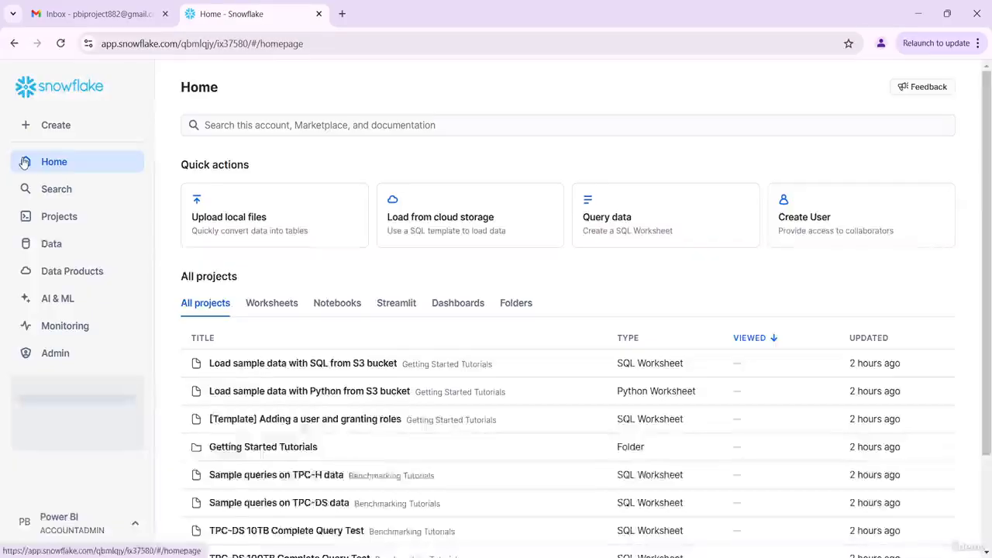
{"action": "left_click", "coordinate": [304, 231]}
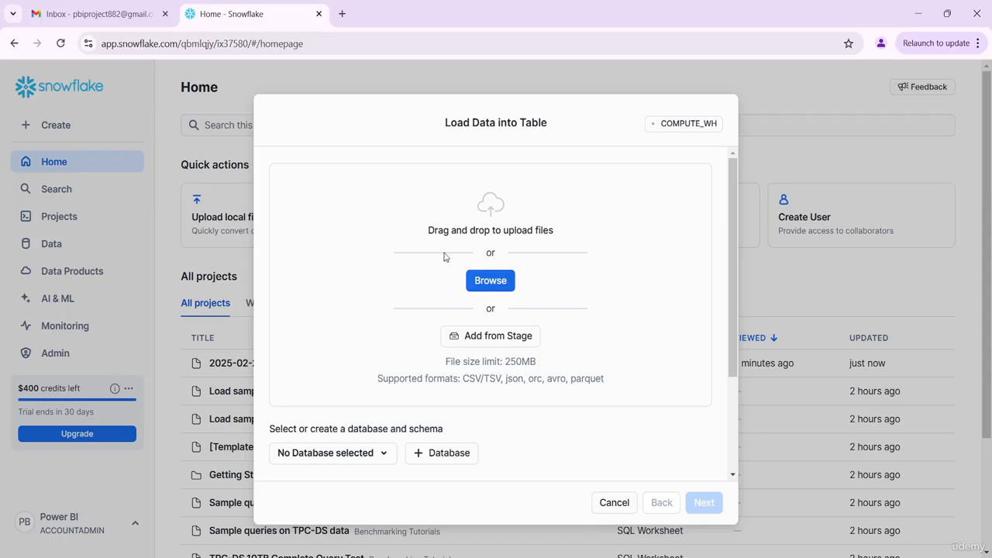
{"action": "left_click", "coordinate": [500, 290]}
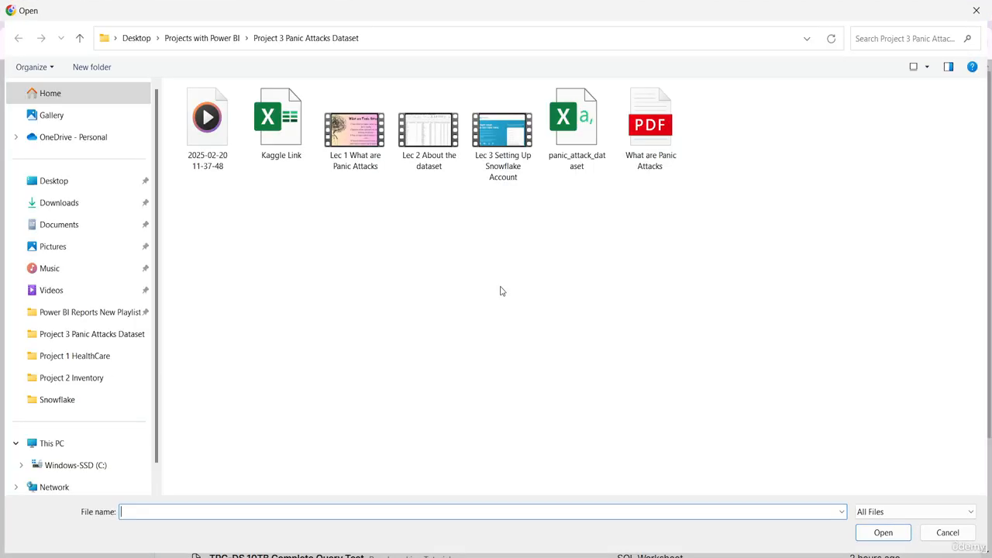
{"action": "double_click", "coordinate": [581, 157]}
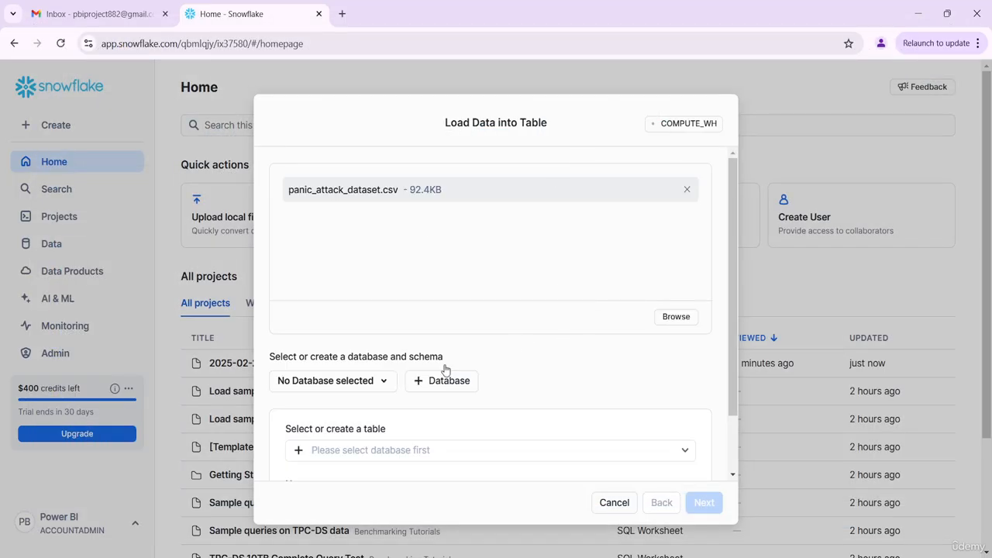
- Set the load target to database POWERBIPROJECT, schema PUBLIC, and the existing table PANIC_ATTACK_DATA, then continue
{"action": "left_click", "coordinate": [344, 387]}
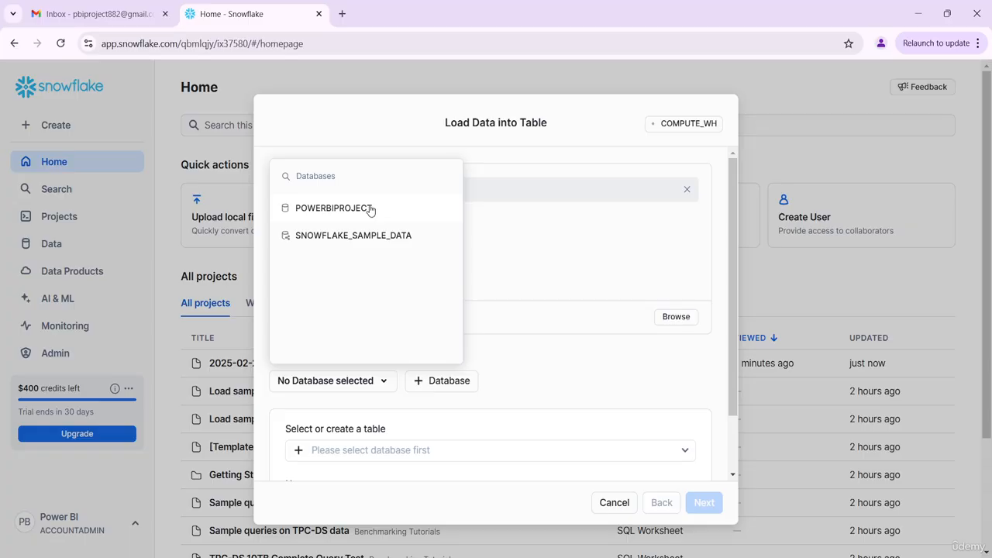
{"action": "left_click", "coordinate": [370, 209]}
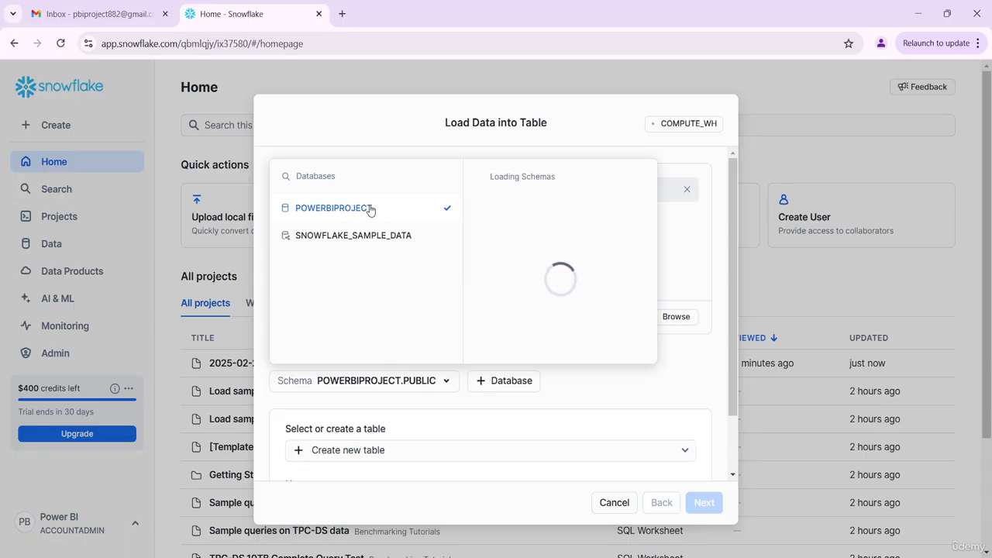
{"action": "left_click", "coordinate": [689, 368]}
{"action": "scroll", "coordinate": [502, 457], "scroll_direction": "down", "scroll_amount": 1}
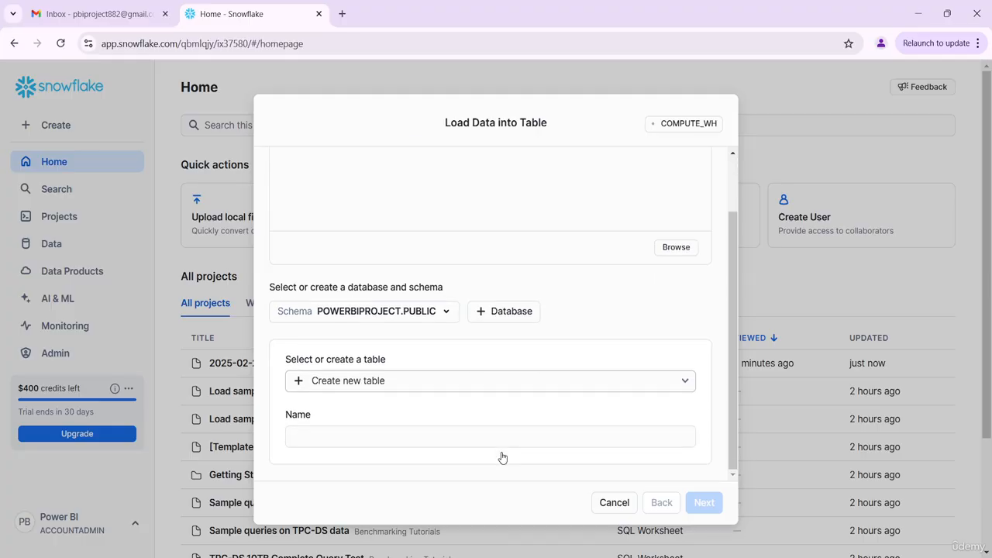
{"action": "left_click", "coordinate": [428, 380]}
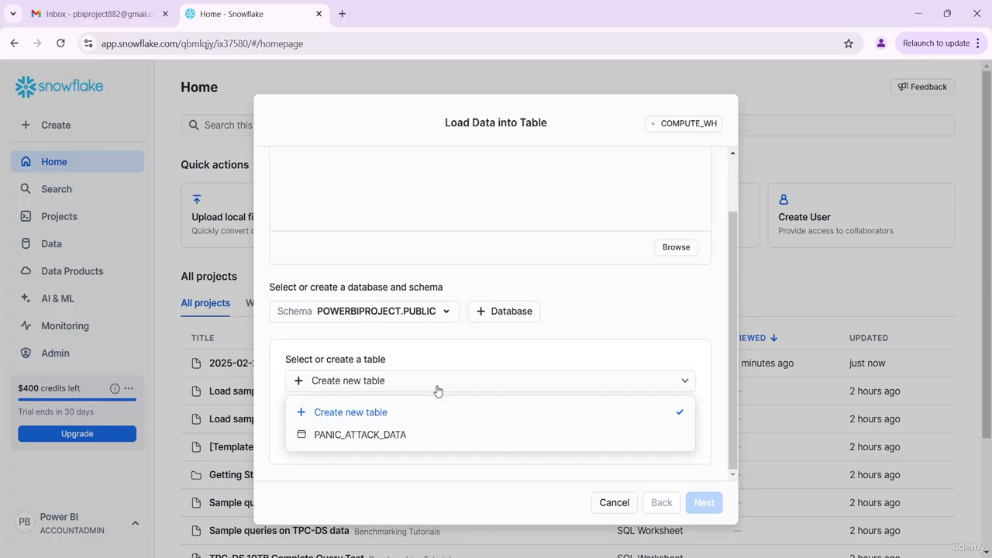
{"action": "left_click", "coordinate": [410, 436]}
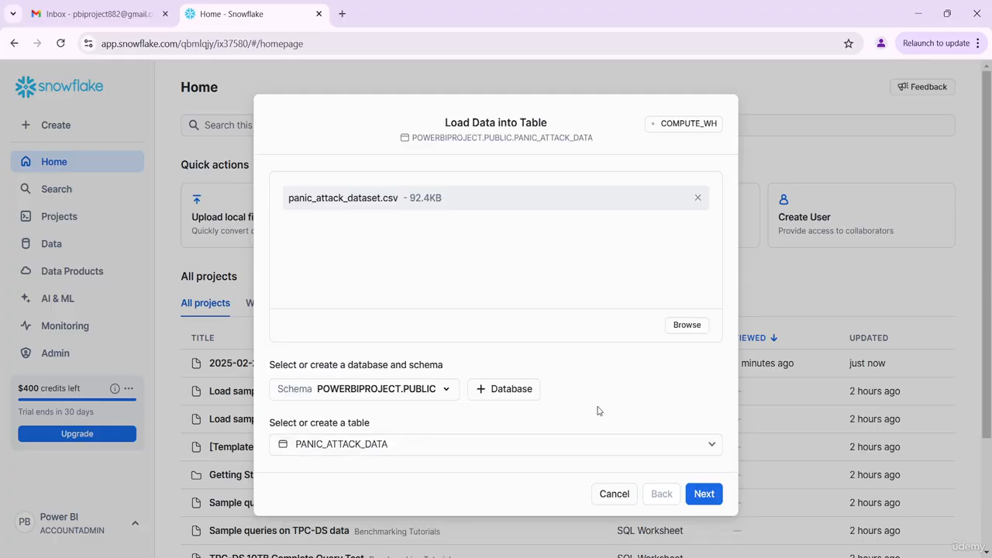
{"action": "left_click", "coordinate": [704, 495]}
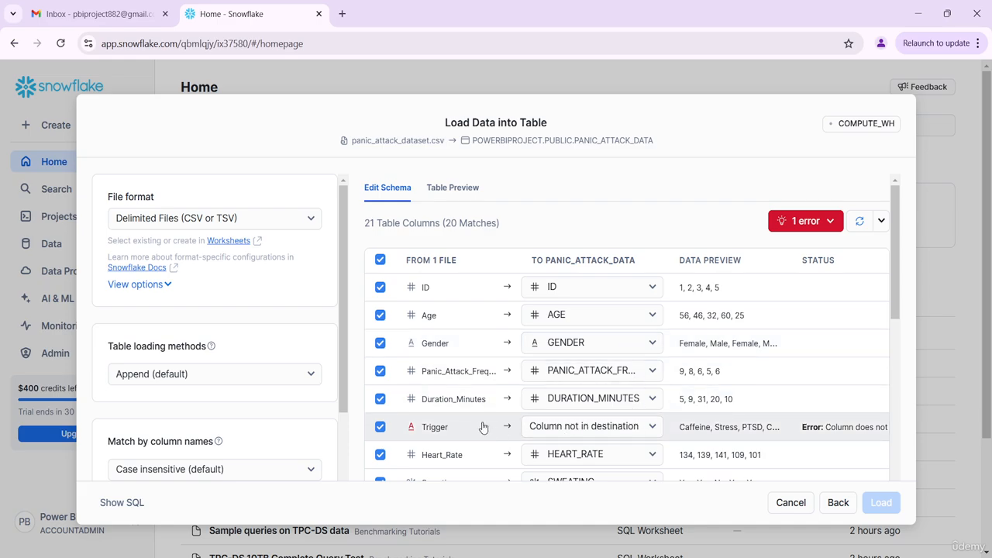
- Map the file's Trigger column to the table column TRIGGER_REASON
{"action": "left_click", "coordinate": [593, 427]}
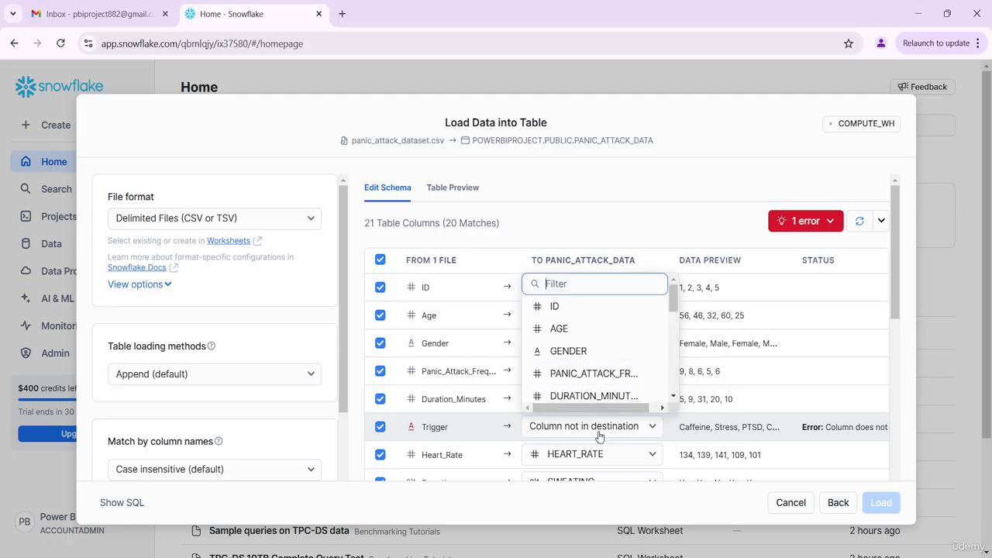
{"action": "scroll", "coordinate": [597, 395], "scroll_direction": "down", "scroll_amount": 1}
{"action": "scroll", "coordinate": [593, 388], "scroll_direction": "down", "scroll_amount": 1}
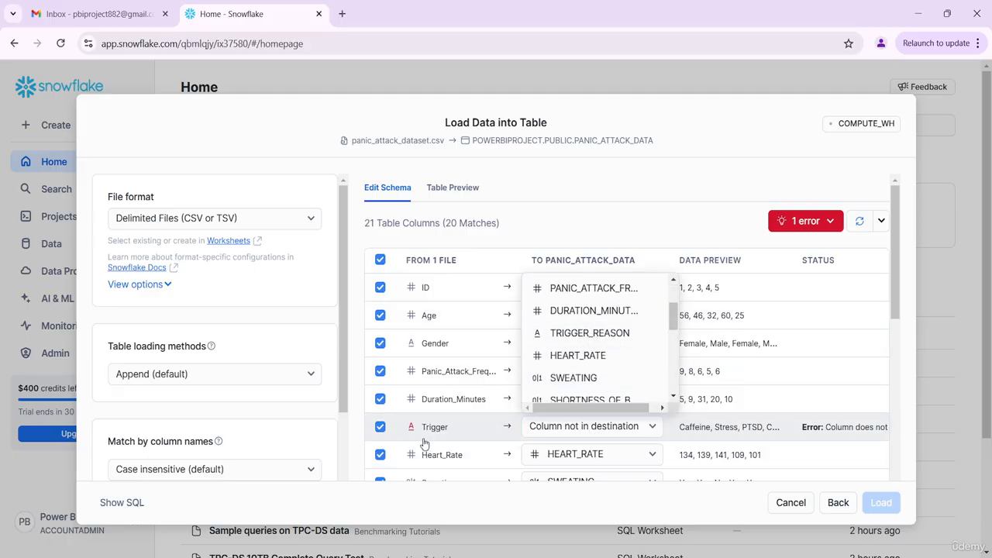
{"action": "left_click", "coordinate": [623, 333]}
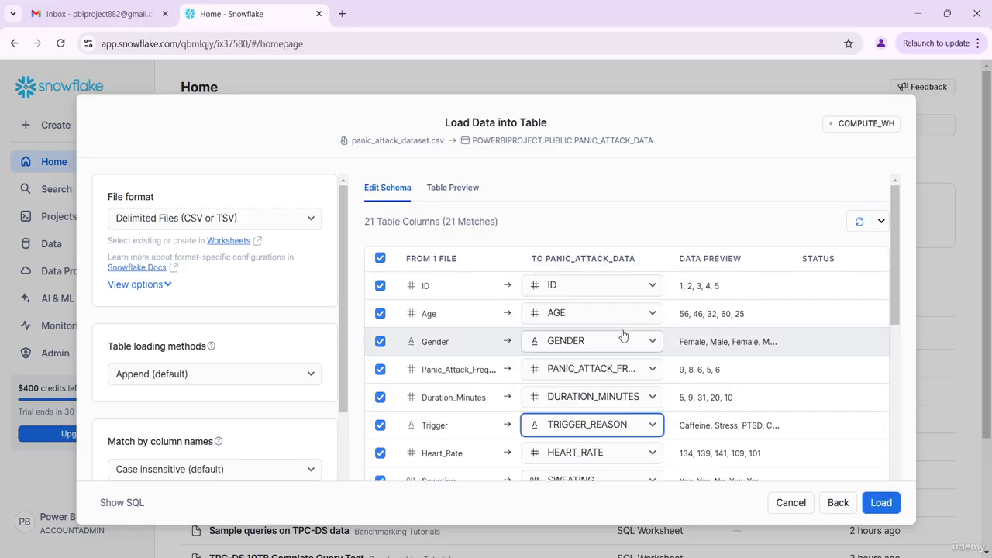
- Review the remaining column mappings and load the file into the table
{"action": "scroll", "coordinate": [775, 348], "scroll_direction": "down", "scroll_amount": 3}
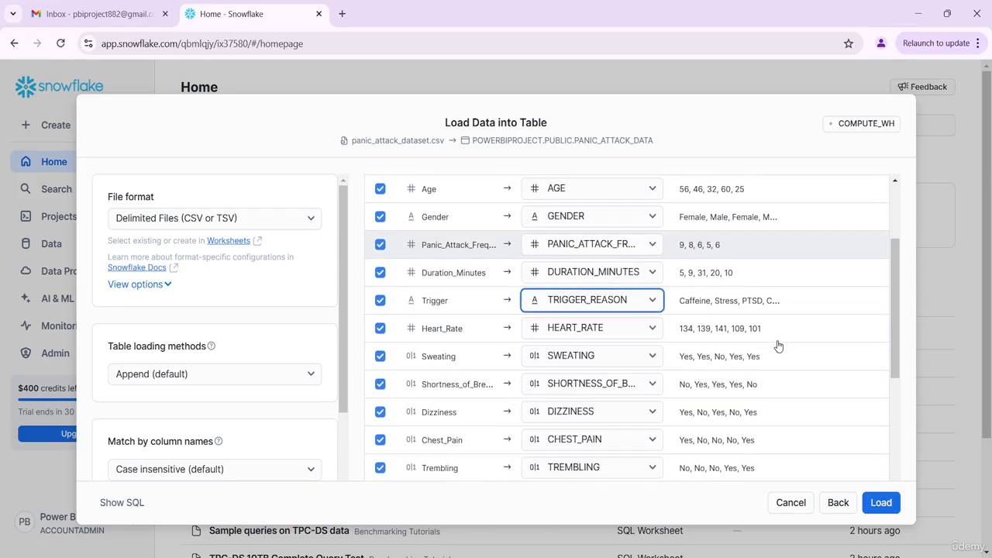
{"action": "scroll", "coordinate": [778, 346], "scroll_direction": "down", "scroll_amount": 3}
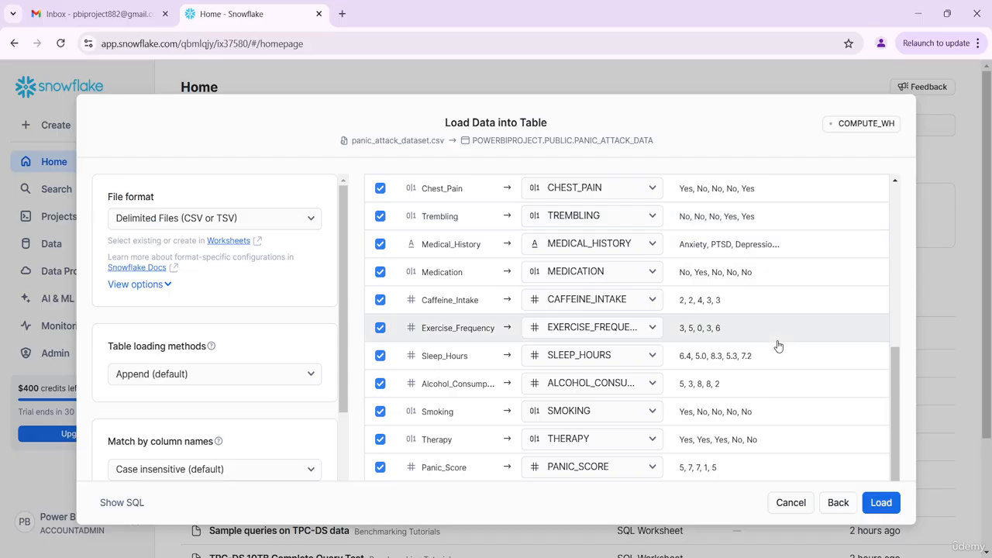
{"action": "scroll", "coordinate": [778, 345], "scroll_direction": "up", "scroll_amount": 6}
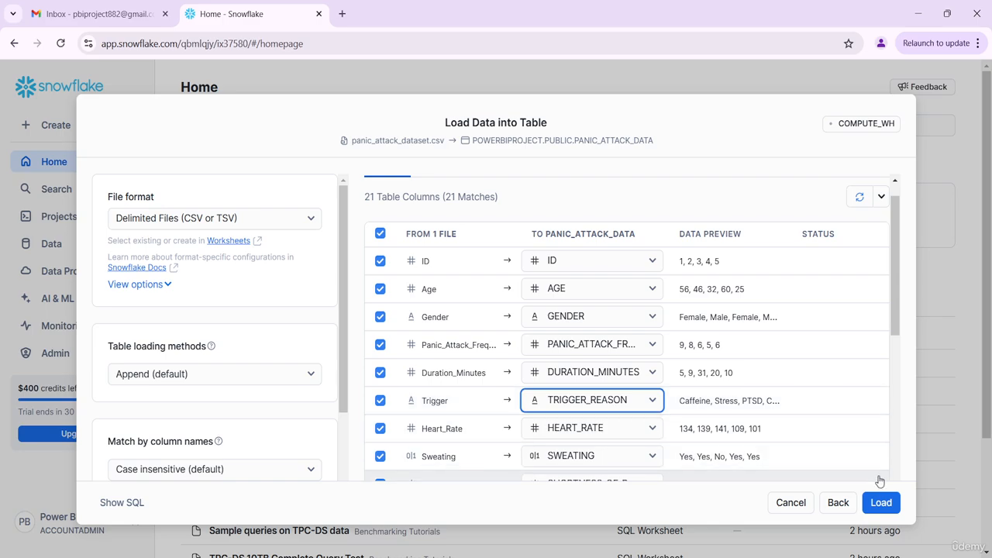
{"action": "left_click", "coordinate": [881, 503]}
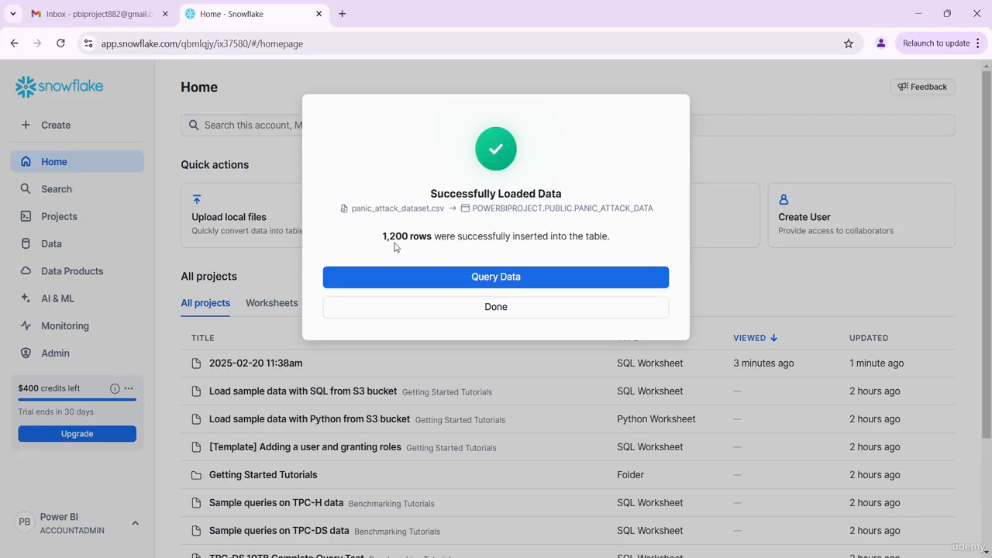
- Open the loaded table data in a new worksheet through Query Data
{"action": "left_click_drag", "start_coordinate": [383, 237], "coordinate": [620, 243]}
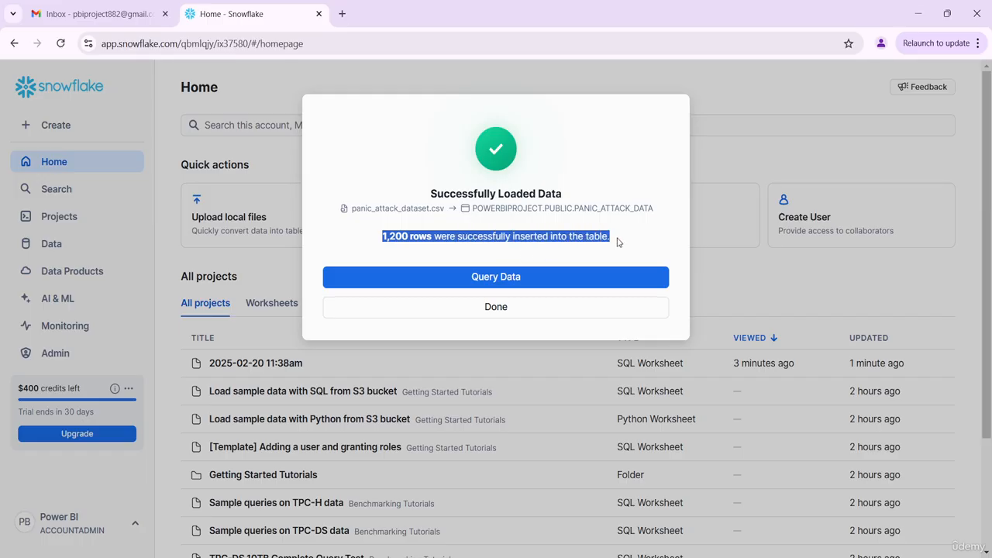
{"action": "left_click", "coordinate": [565, 282]}
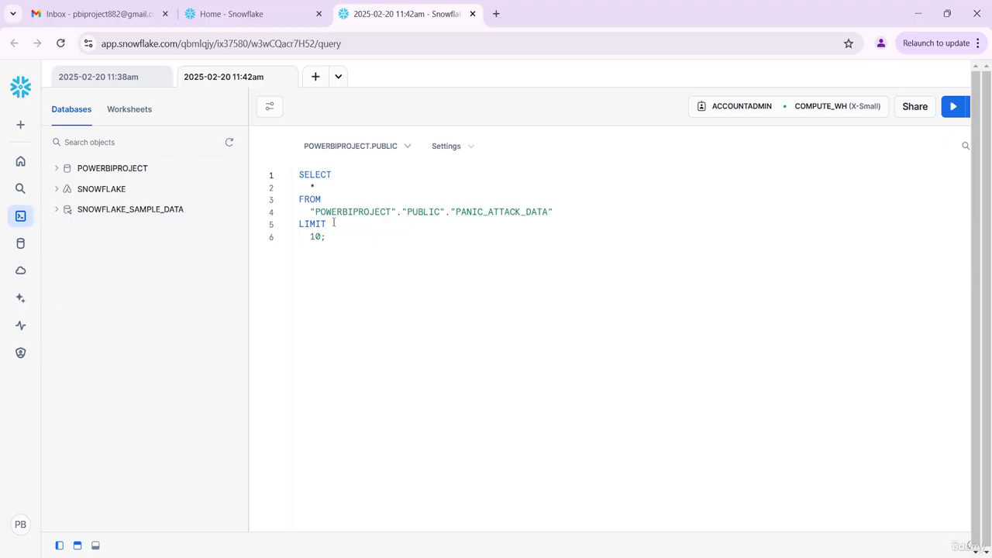
- Select the generated SELECT * FROM PANIC_ATTACK_DATA LIMIT 10 query and run it
{"action": "left_click_drag", "start_coordinate": [329, 239], "coordinate": [283, 166]}
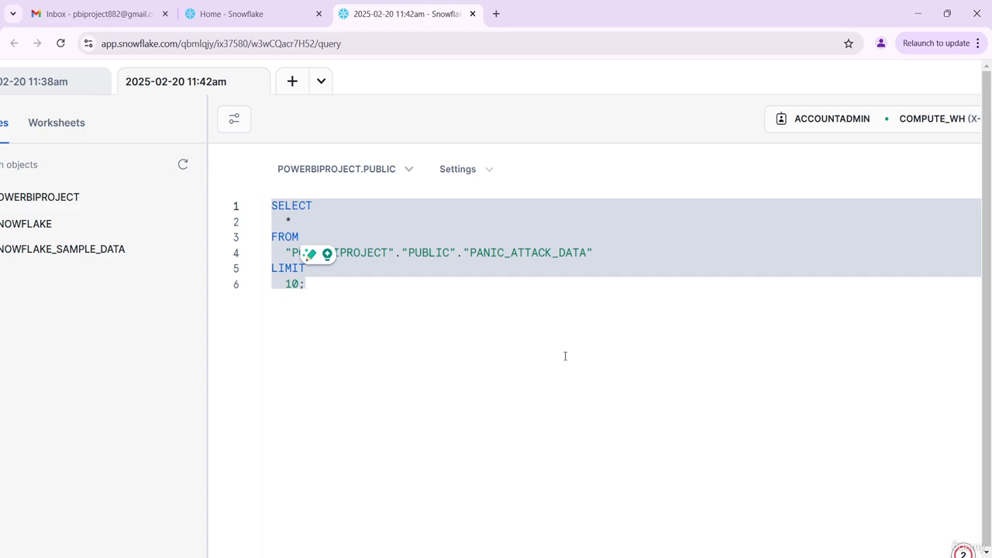
{"action": "left_click", "coordinate": [566, 357]}
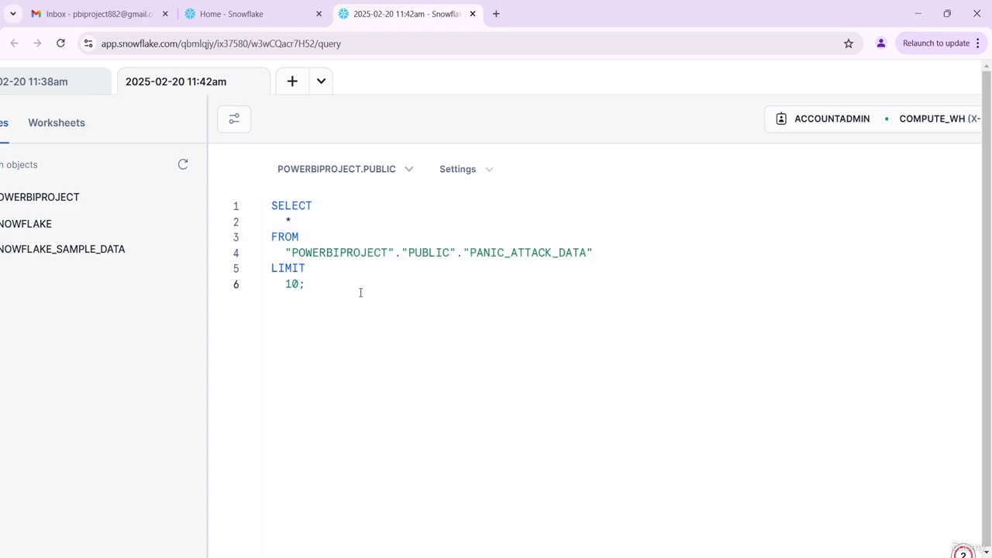
{"action": "left_click_drag", "start_coordinate": [336, 279], "coordinate": [251, 201]}
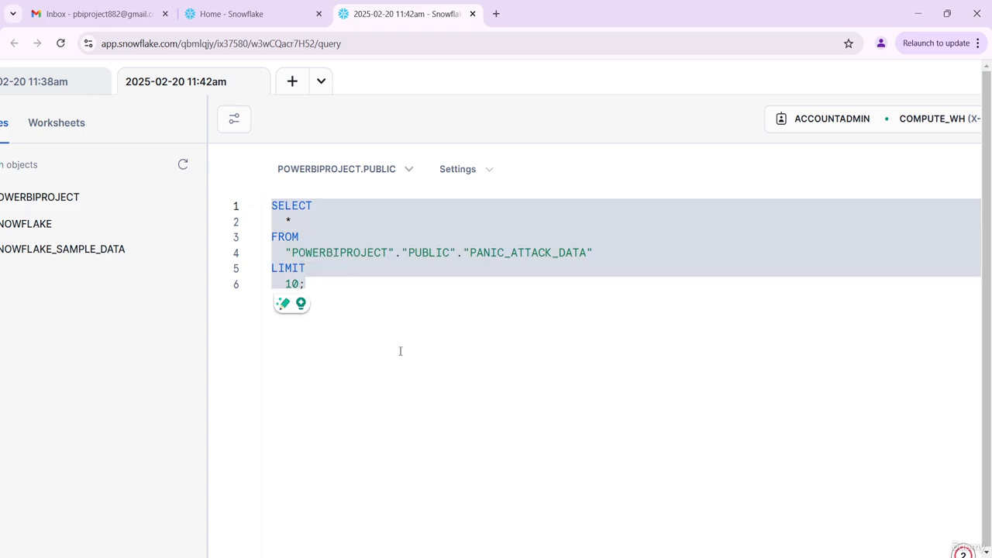
{"action": "key", "text": "ctrl+Return"}
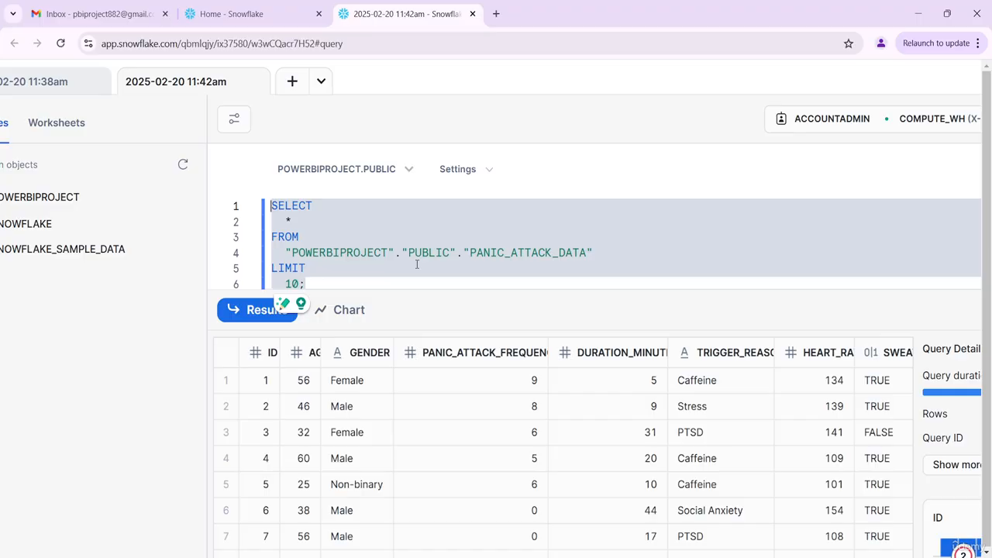
- Scroll horizontally through the query results to examine all loaded columns
{"action": "scroll", "coordinate": [518, 499], "scroll_direction": "right", "scroll_amount": 2}
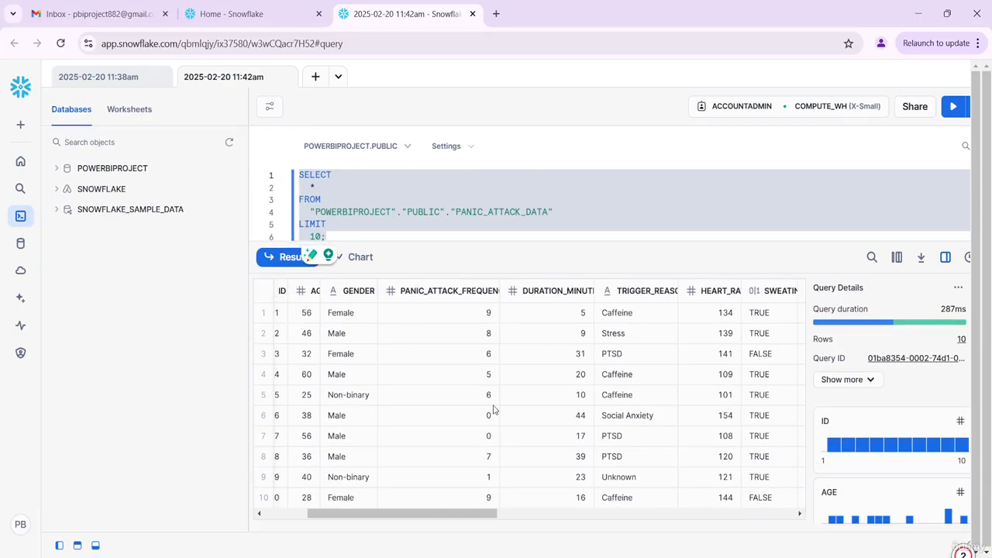
{"action": "scroll", "coordinate": [493, 410], "scroll_direction": "right", "scroll_amount": 5}
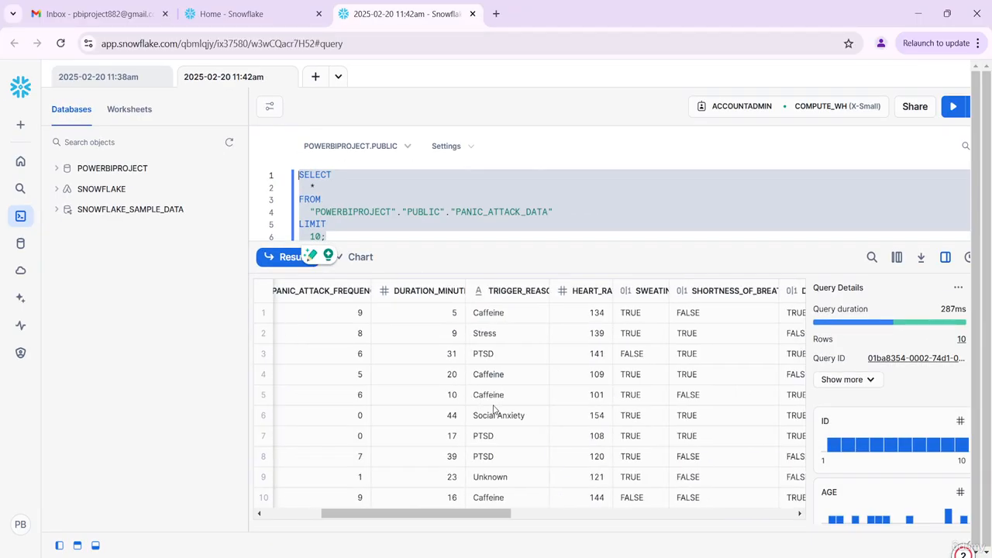
{"action": "left_click", "coordinate": [501, 229]}
{"action": "scroll", "coordinate": [543, 432], "scroll_direction": "right", "scroll_amount": 3}
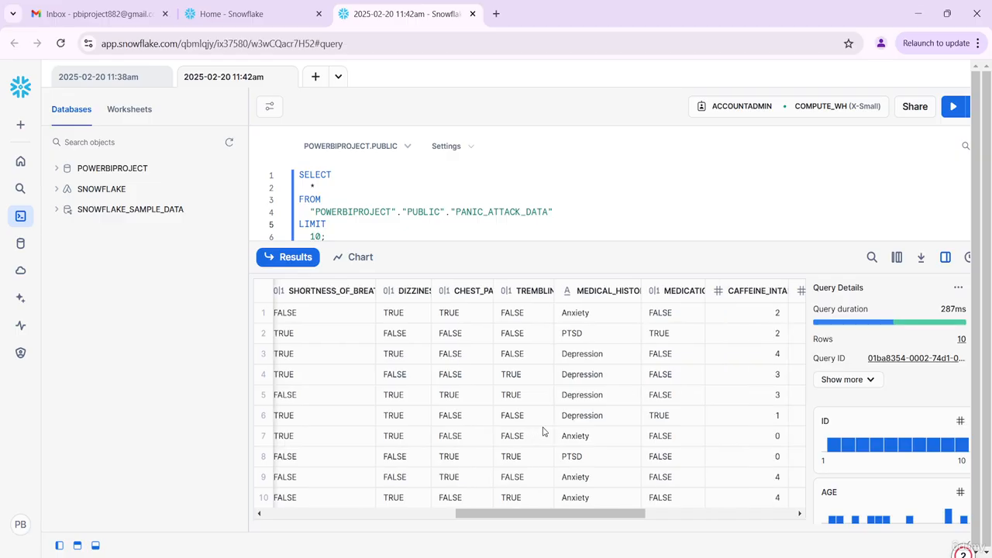
{"action": "scroll", "coordinate": [543, 431], "scroll_direction": "right", "scroll_amount": 2}
{"action": "scroll", "coordinate": [543, 432], "scroll_direction": "right", "scroll_amount": 3}
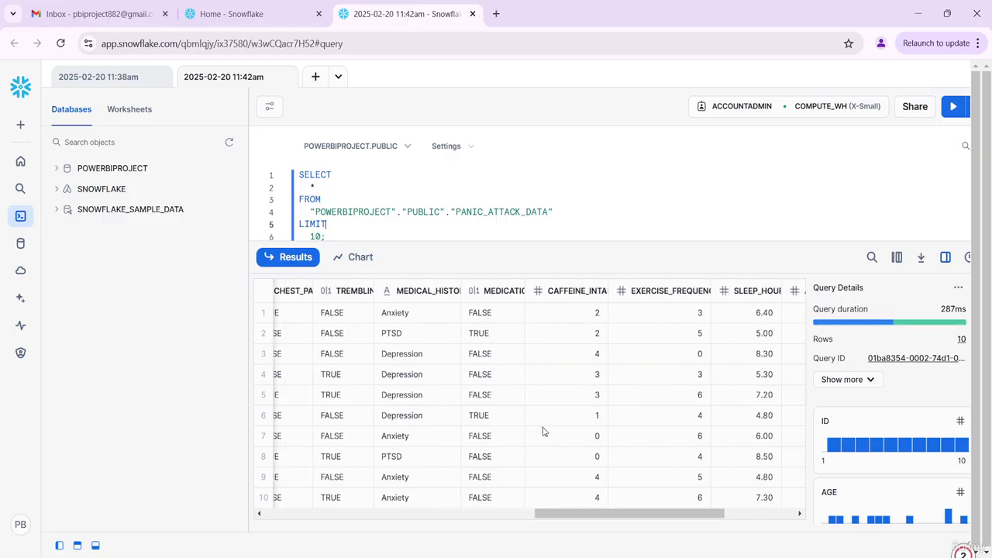
{"action": "scroll", "coordinate": [543, 432], "scroll_direction": "right", "scroll_amount": 2}
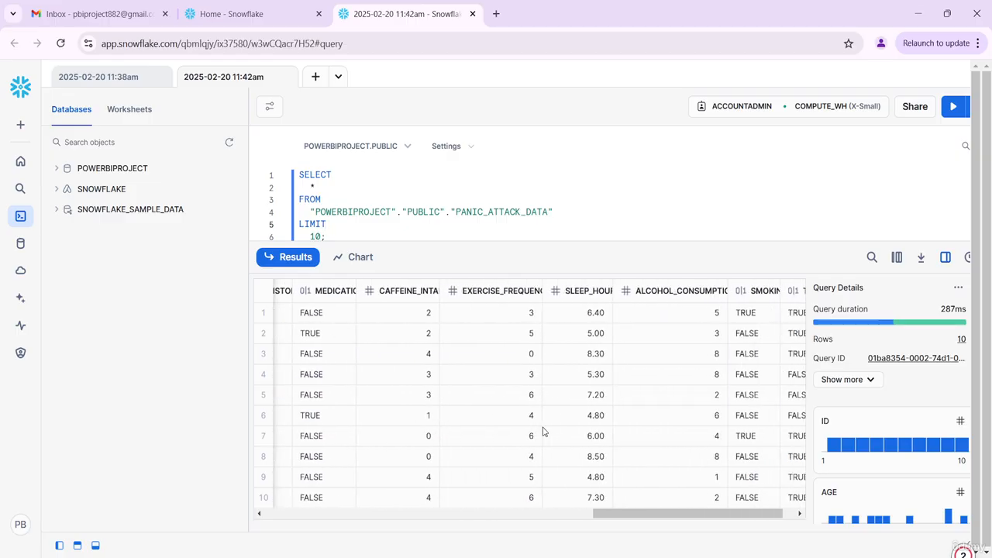
{"action": "scroll", "coordinate": [542, 431], "scroll_direction": "left", "scroll_amount": 10}
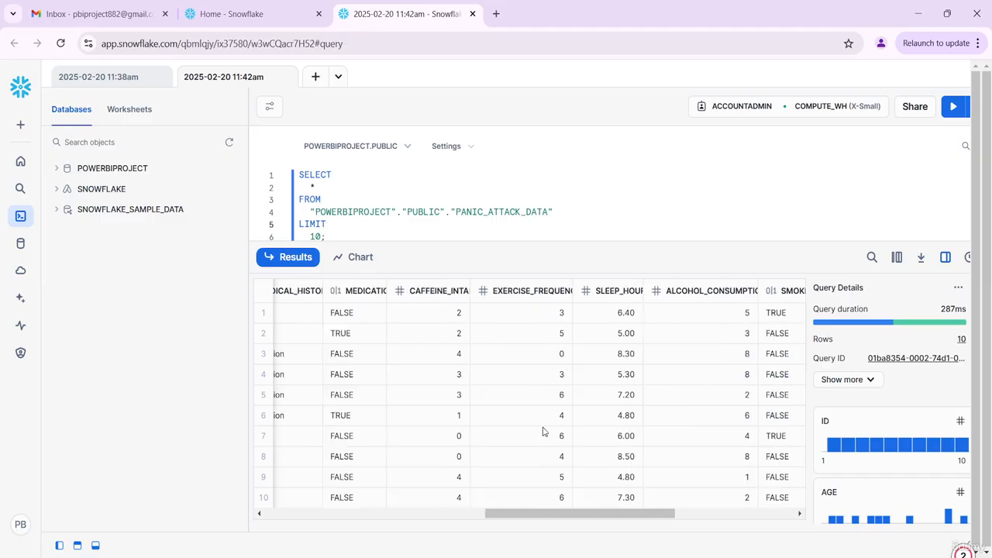